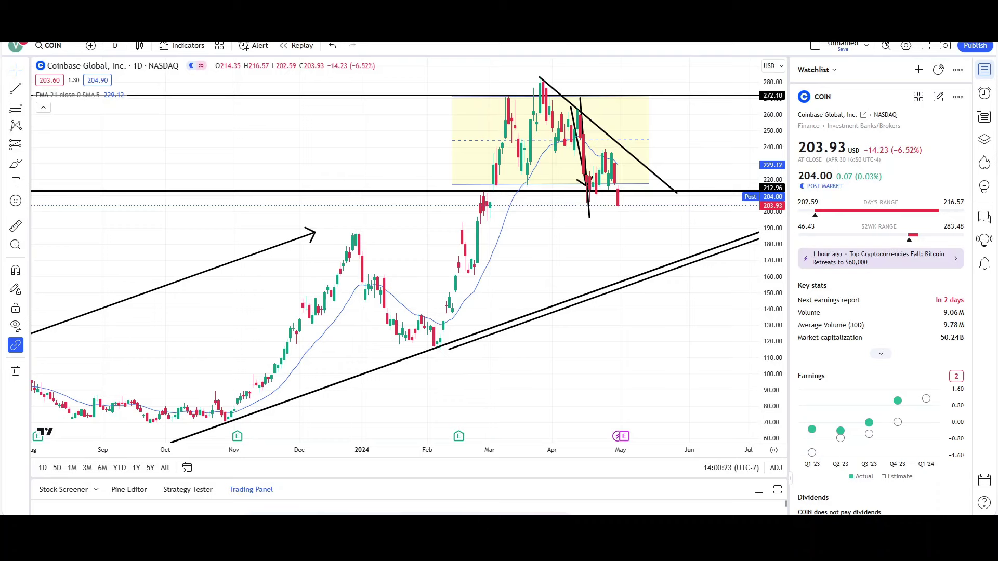
Step: Nudge the long rising arrow on the daily chart so it runs from 32.77 on 9 January 2023 to 189.30 on 5 December 2023
left_click_drag(638, 239, 539, 242)
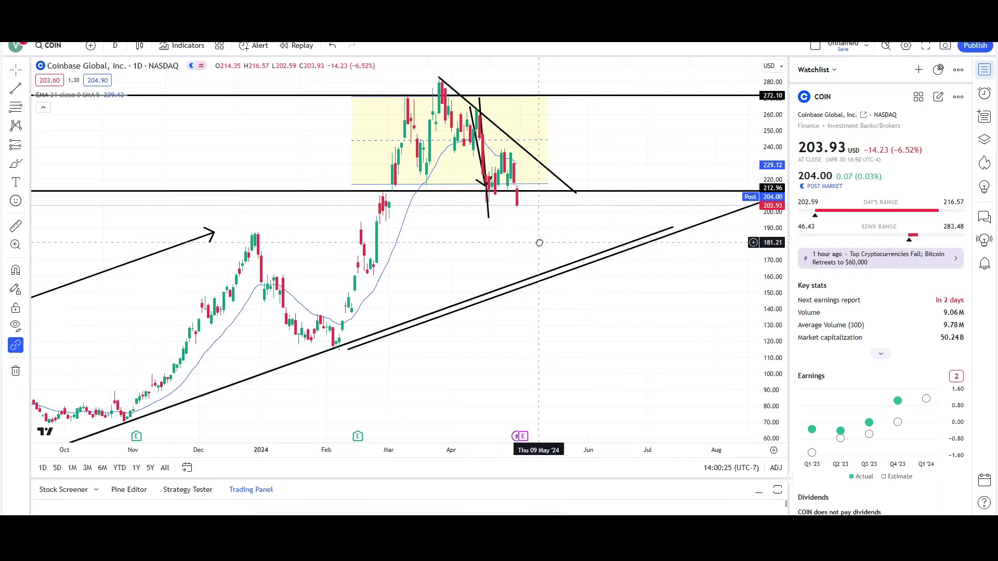
scroll(539, 243, "up", 2)
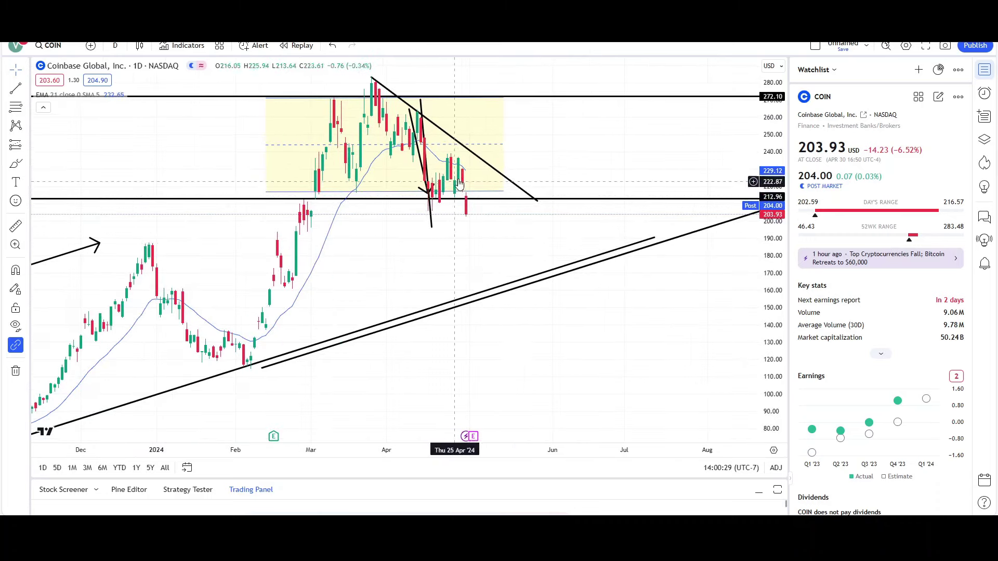
scroll(447, 207, "up", 1)
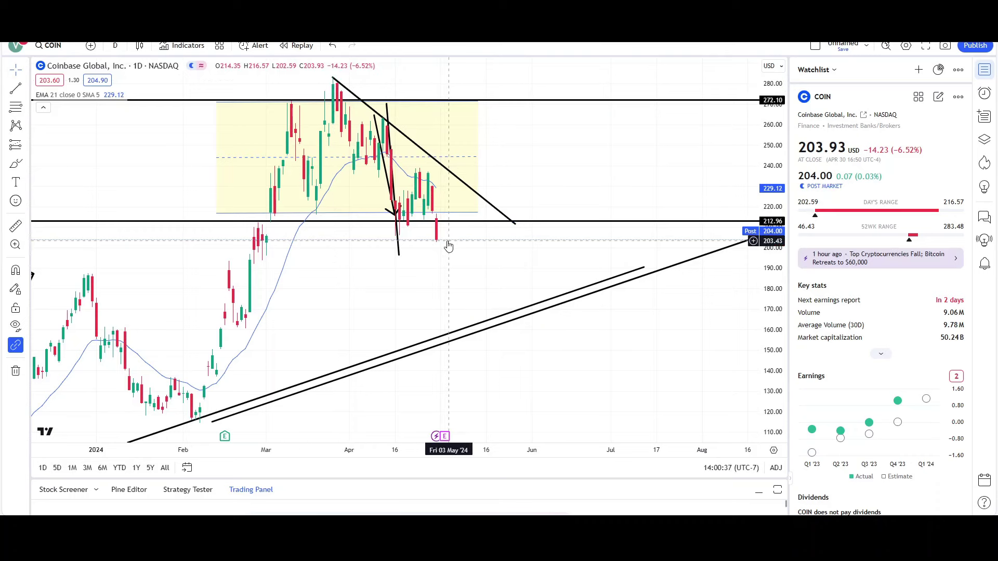
scroll(493, 268, "down", 2)
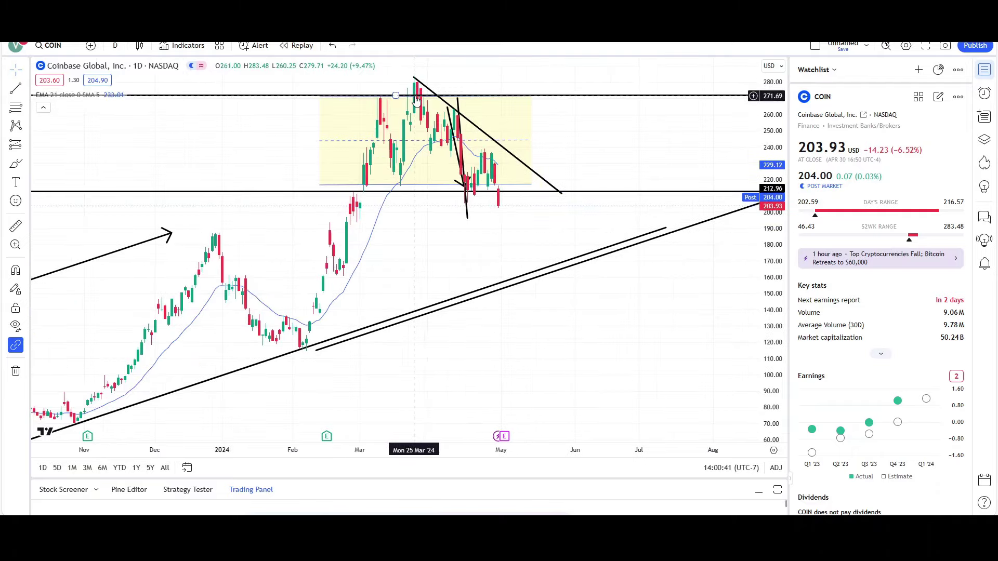
scroll(594, 234, "down", 4)
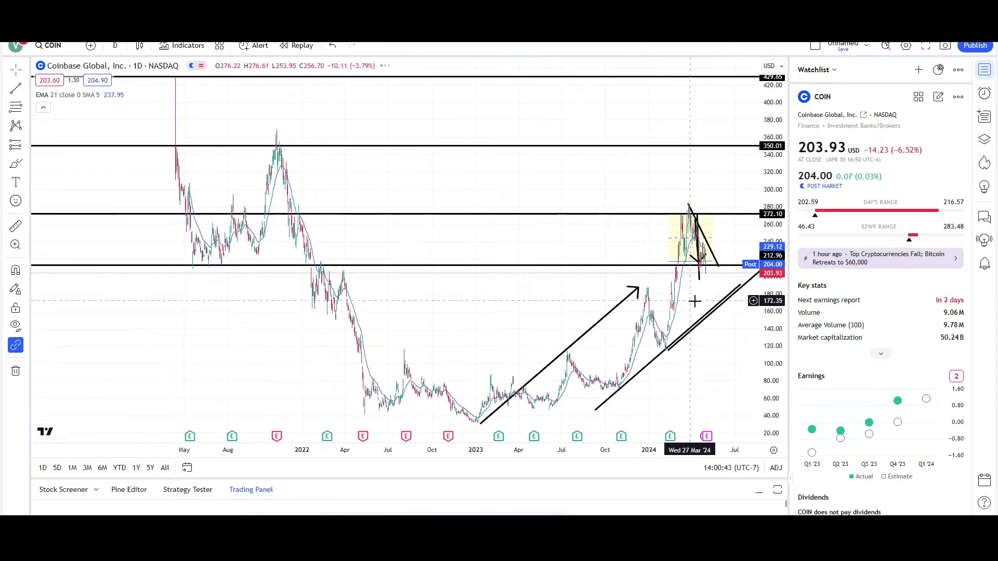
left_click_drag(682, 308, 466, 306)
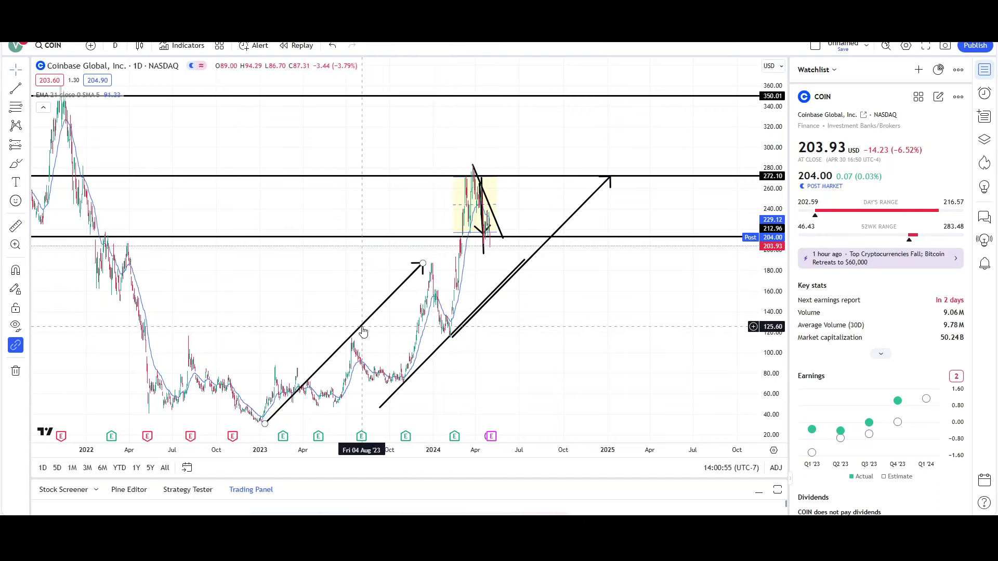
mouse_move(363, 330)
left_mouse_down()
mouse_move(501, 241)
mouse_move(547, 239)
mouse_move(360, 325)
left_mouse_up()
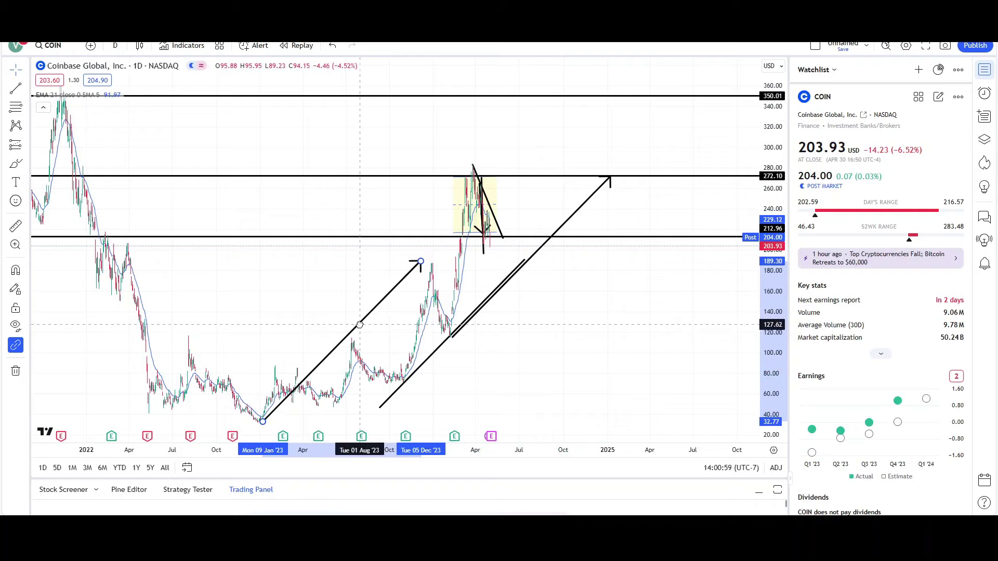
left_click(551, 345)
Step: Move the short downward arrow onto the late-March decline for comparison, and place it on the mid-April drop in the yellow range
scroll(534, 327, "up", 5)
scroll(427, 303, "down", 4)
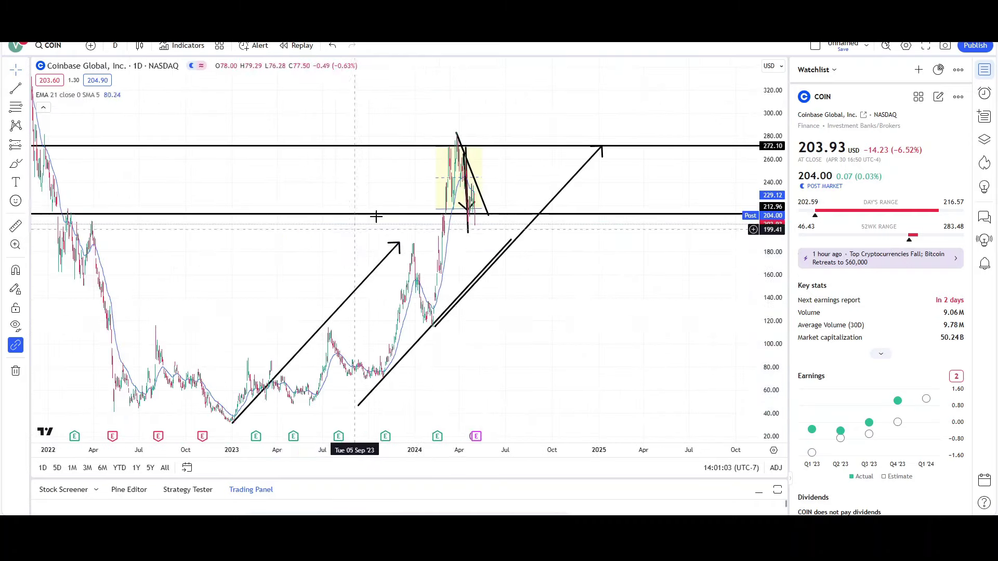
scroll(403, 232, "up", 6)
left_click_drag(206, 196, 634, 219)
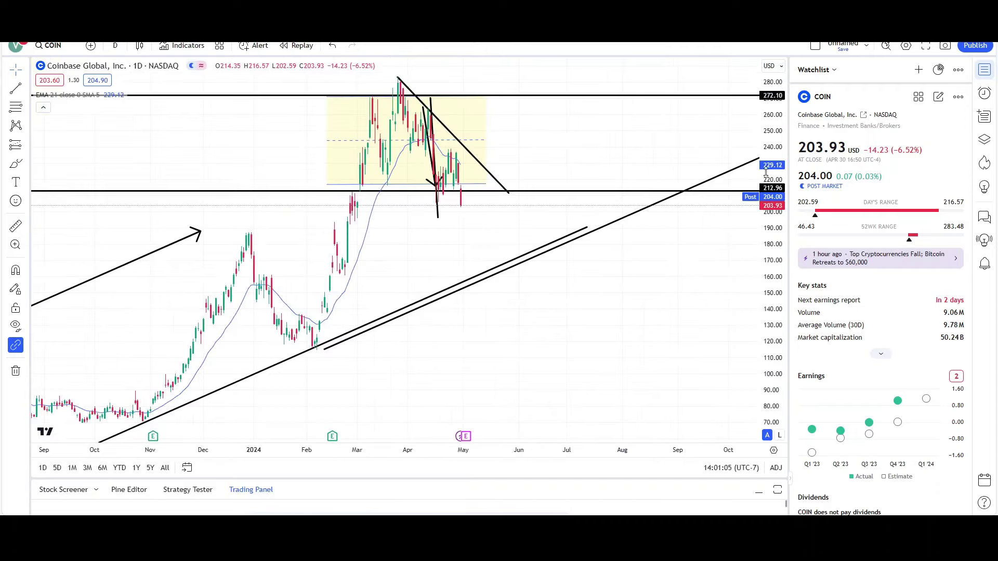
left_click_drag(773, 177, 773, 209)
left_click_drag(716, 250, 620, 294)
scroll(358, 177, "up", 5)
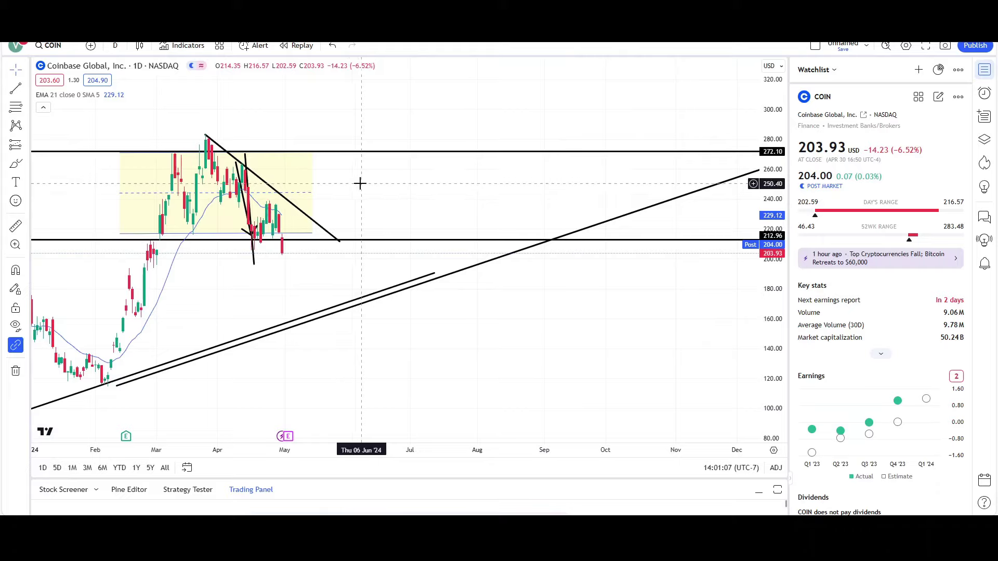
left_click_drag(772, 240, 773, 175)
left_click_drag(648, 179, 664, 214)
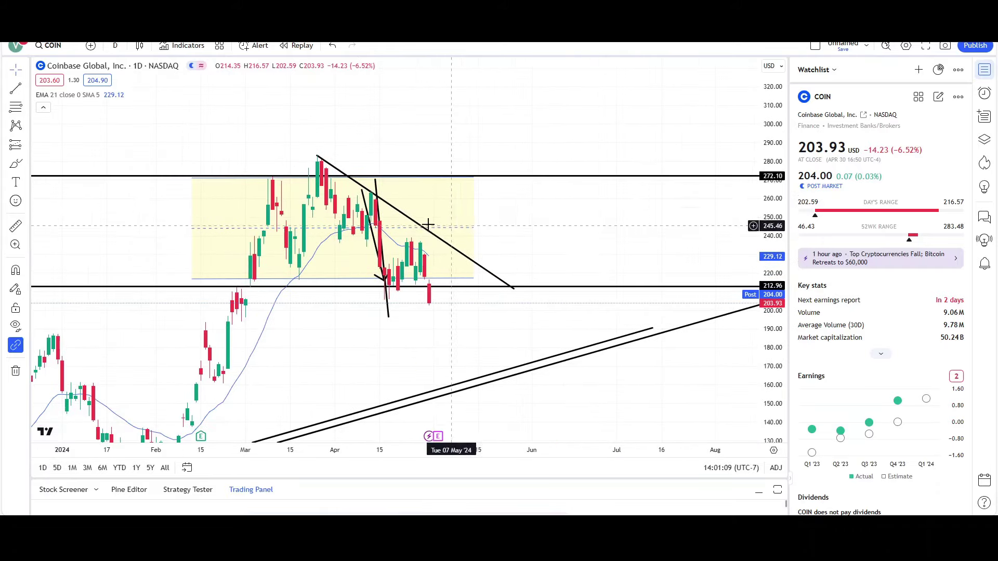
left_click_drag(371, 232, 335, 199)
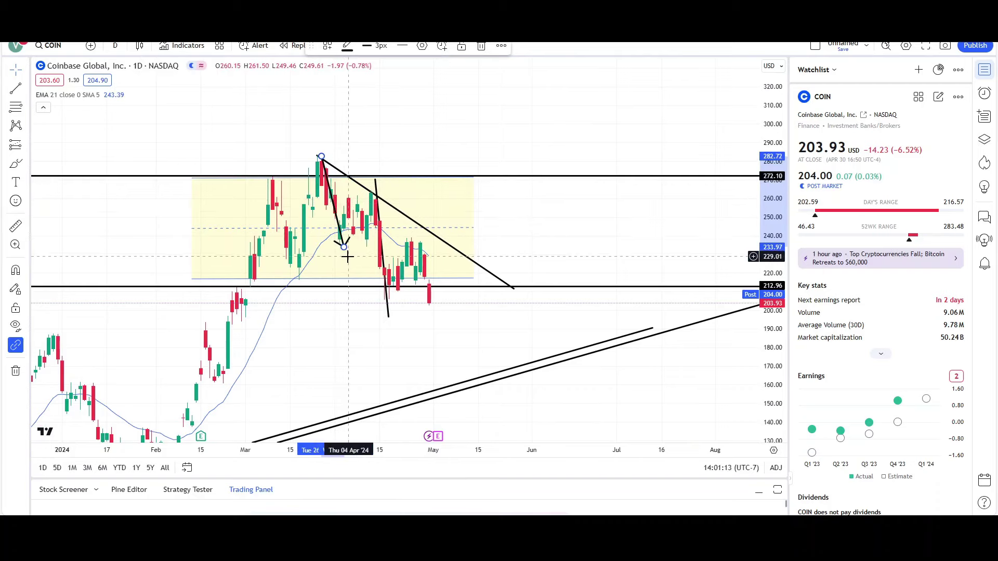
left_click_drag(334, 202, 383, 242)
left_click(336, 306)
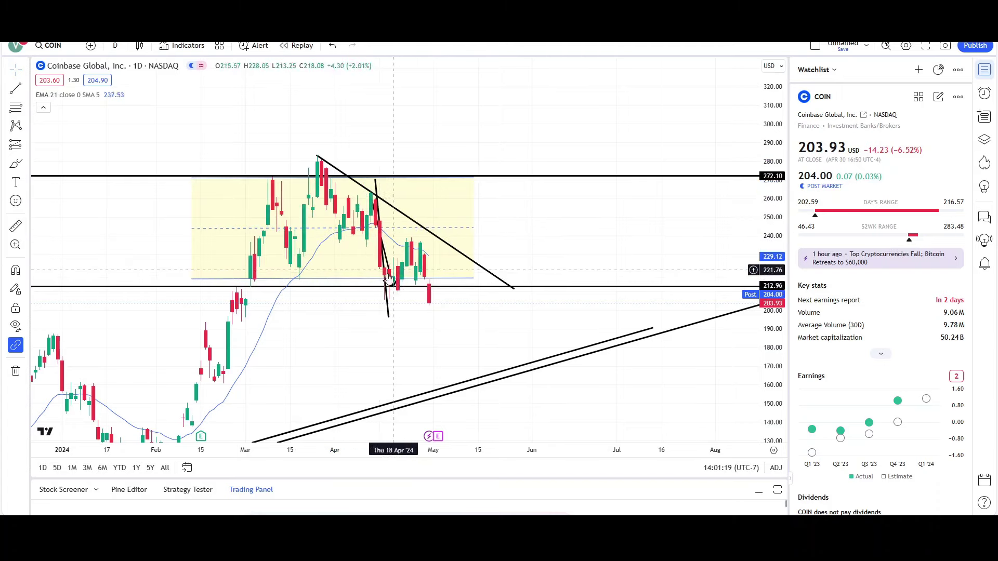
Step: Brush temporary red upward paths from the 212.96 support and a circle around the late-April candles, deleting each mark
left_click(100, 185)
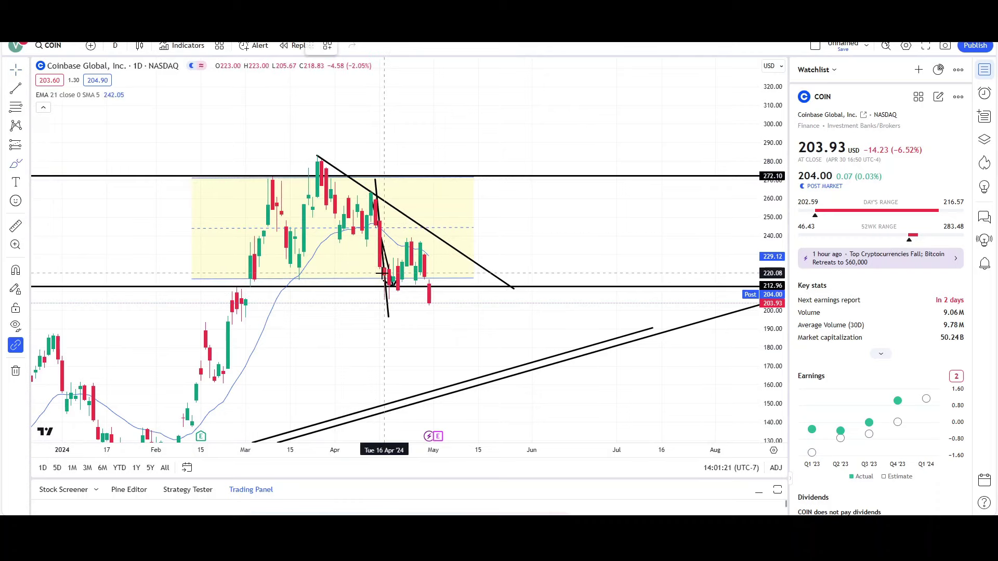
mouse_move(393, 289)
left_mouse_down()
mouse_move(472, 189)
mouse_move(481, 129)
mouse_move(523, 176)
left_mouse_up()
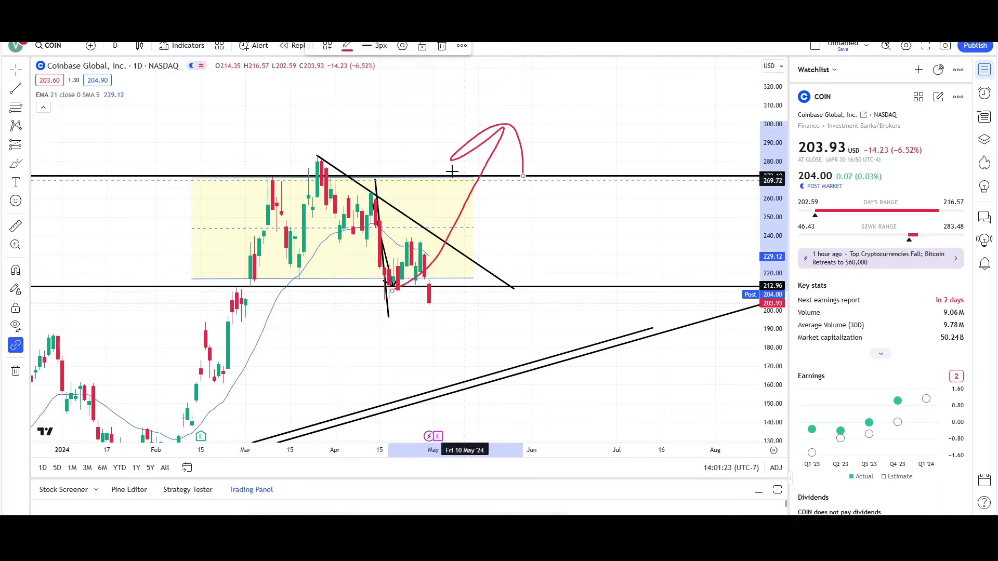
left_click(442, 46)
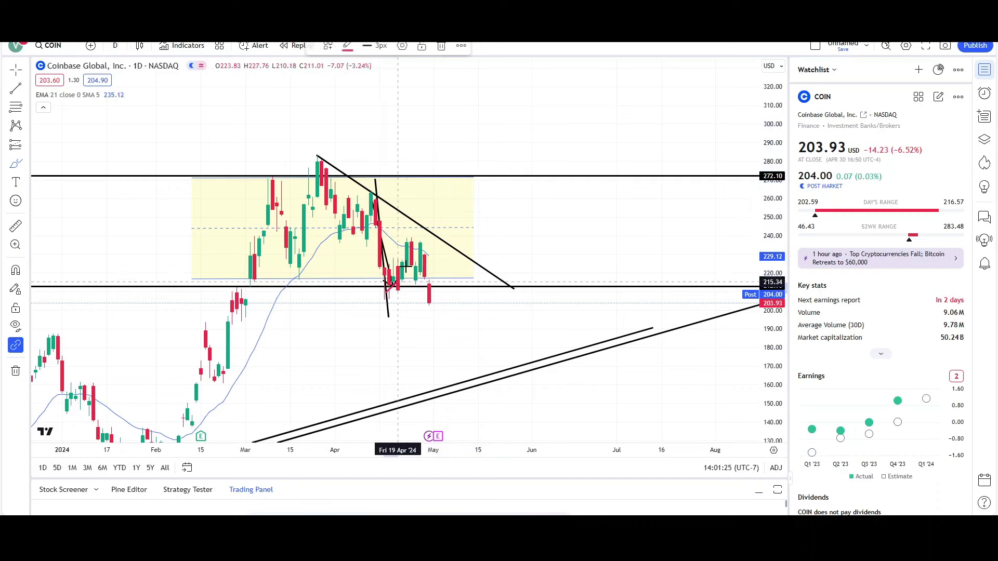
mouse_move(395, 286)
left_mouse_down()
mouse_move(455, 182)
mouse_move(434, 196)
mouse_move(465, 195)
mouse_move(534, 132)
left_mouse_up()
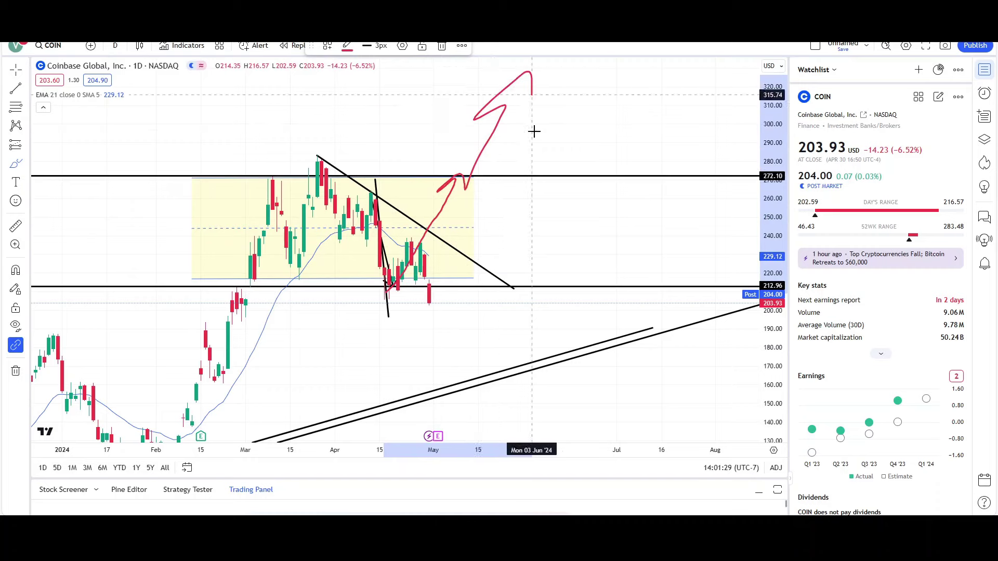
left_click(443, 48)
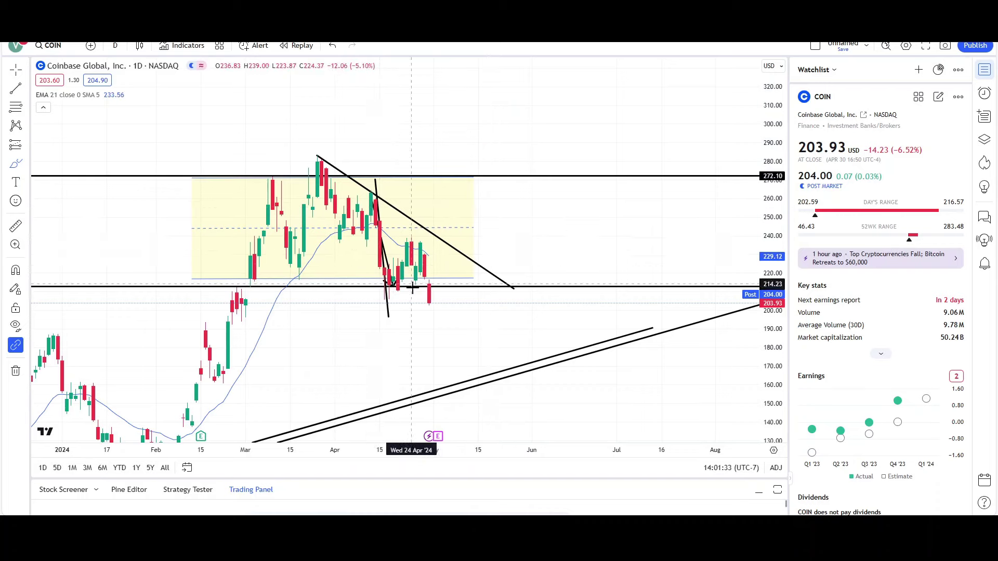
mouse_move(390, 289)
left_mouse_down()
mouse_move(448, 154)
mouse_move(491, 175)
left_mouse_up()
left_click(446, 47)
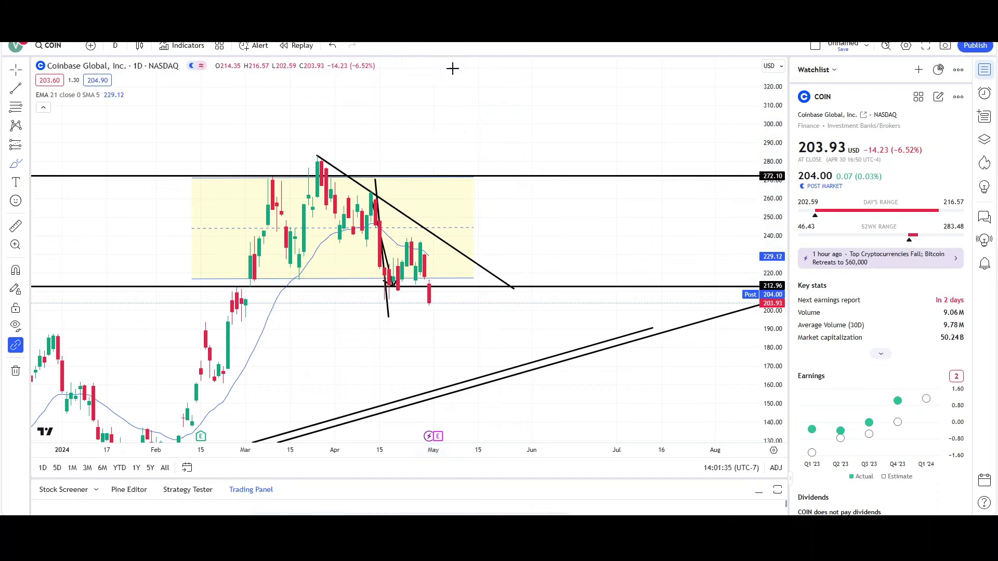
left_click_drag(421, 242, 376, 266)
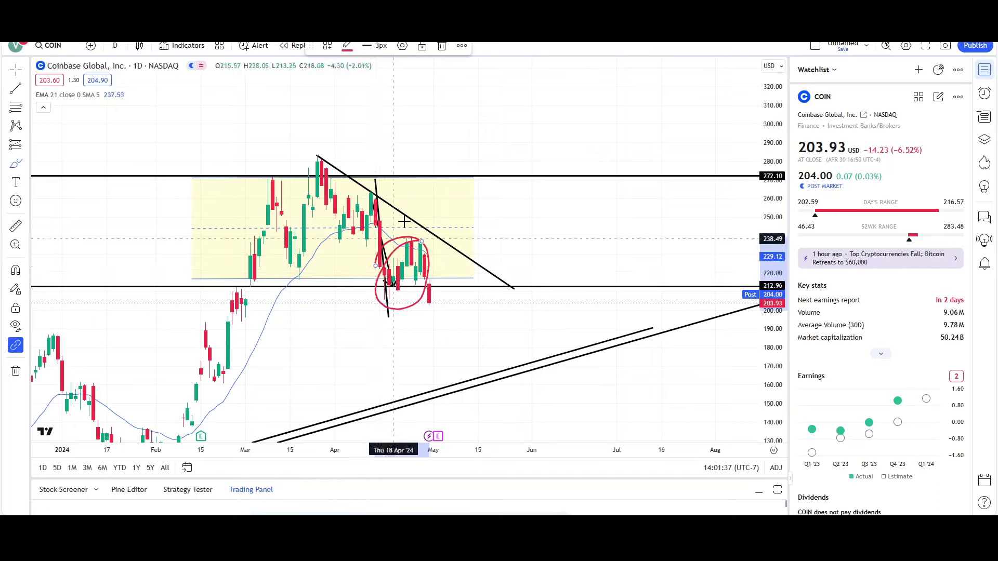
left_click(442, 46)
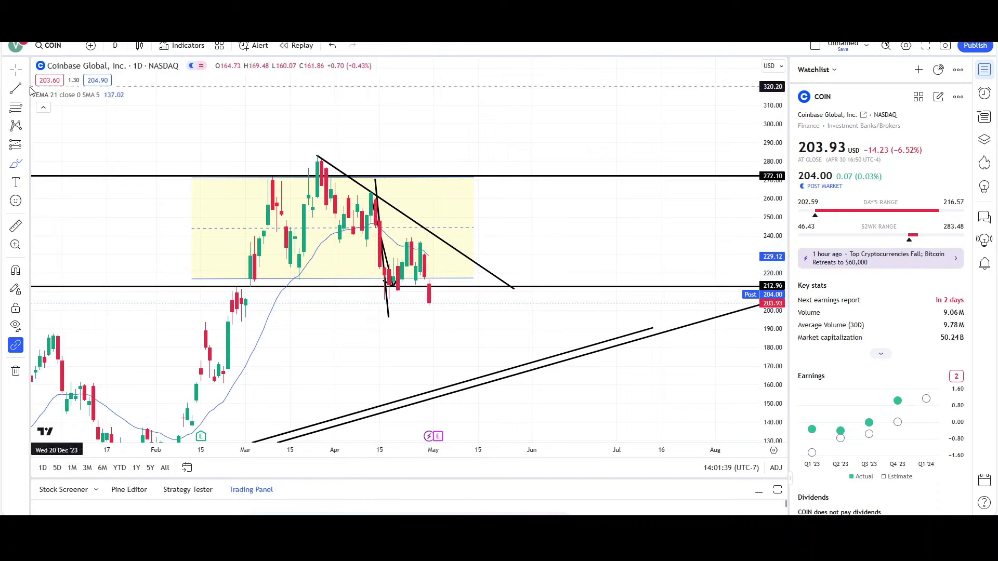
Step: Draw a horizontal trend line at about 237 from 1 April to 22 May 2024
left_click(335, 242)
left_click(500, 242)
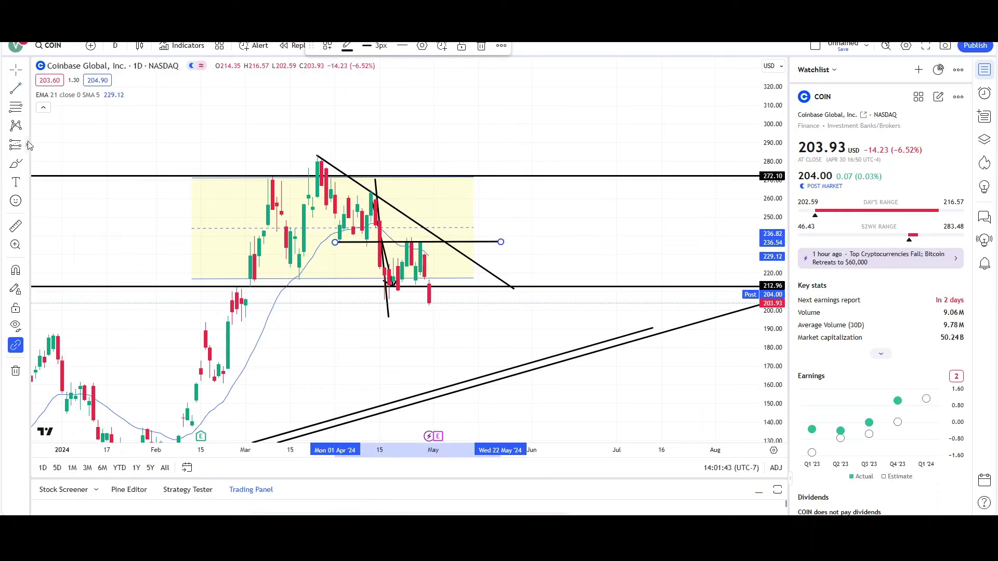
Step: Draw an arrow along the drop from the 25 March peak to the mid-April low, and shift it to start at the late-April high near 238
left_click(17, 164)
left_click(57, 232)
left_click(295, 326)
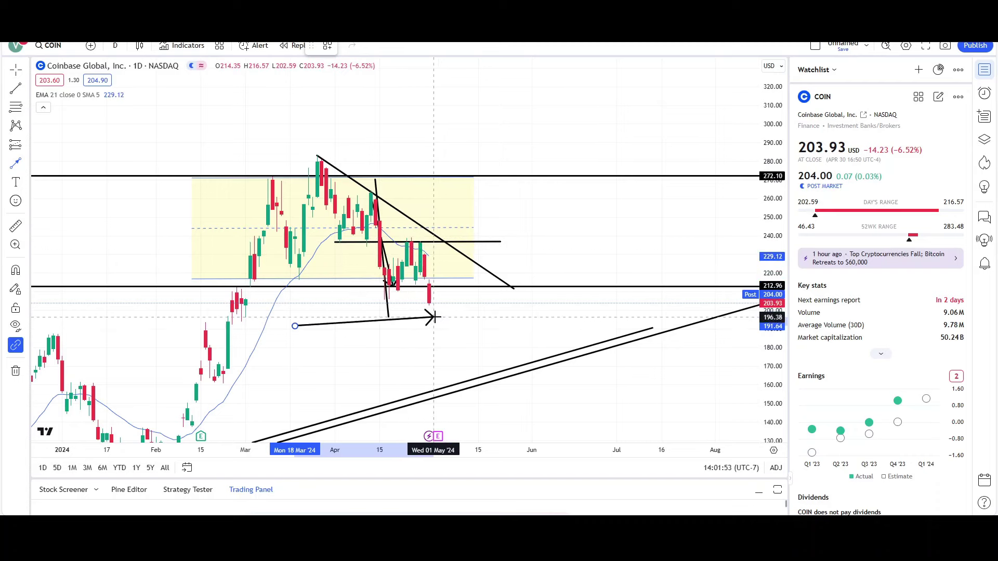
key("Escape")
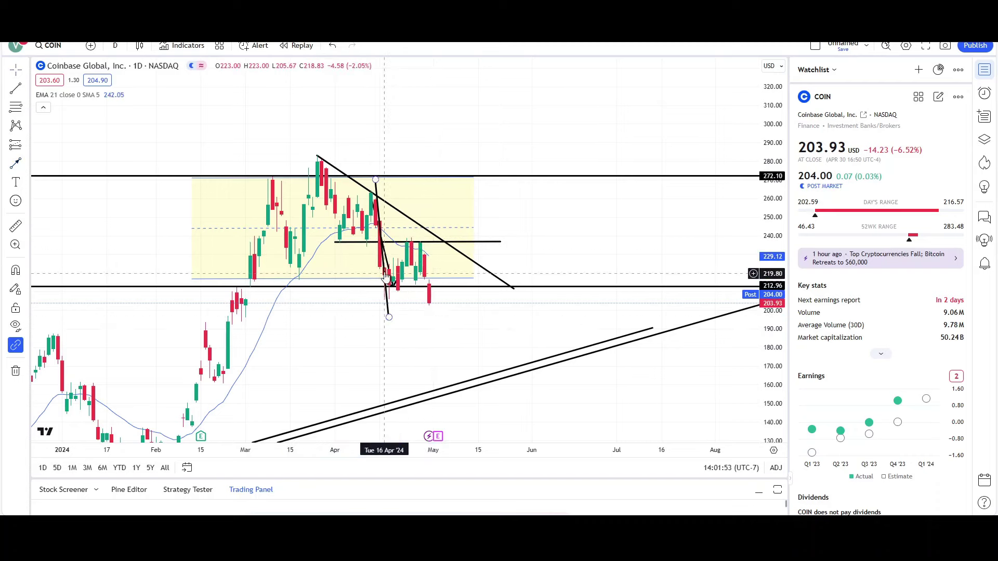
left_click(16, 165)
left_click(317, 155)
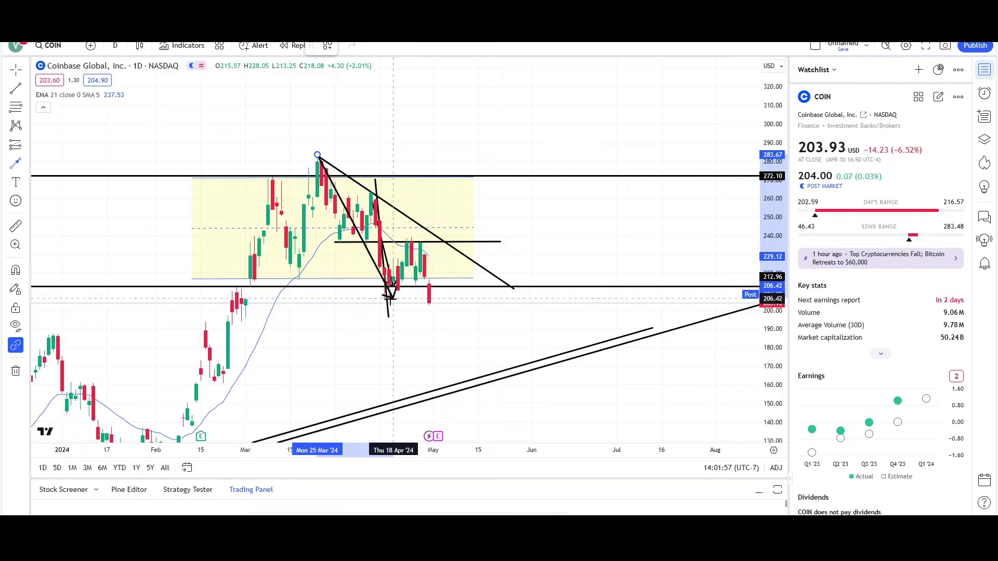
left_click(389, 301)
left_click(410, 239)
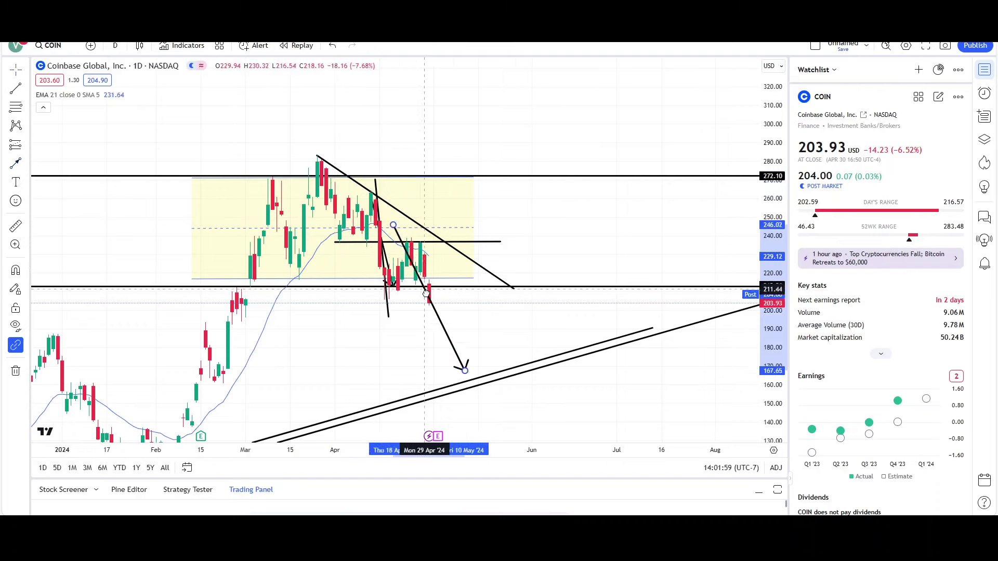
left_click(483, 383)
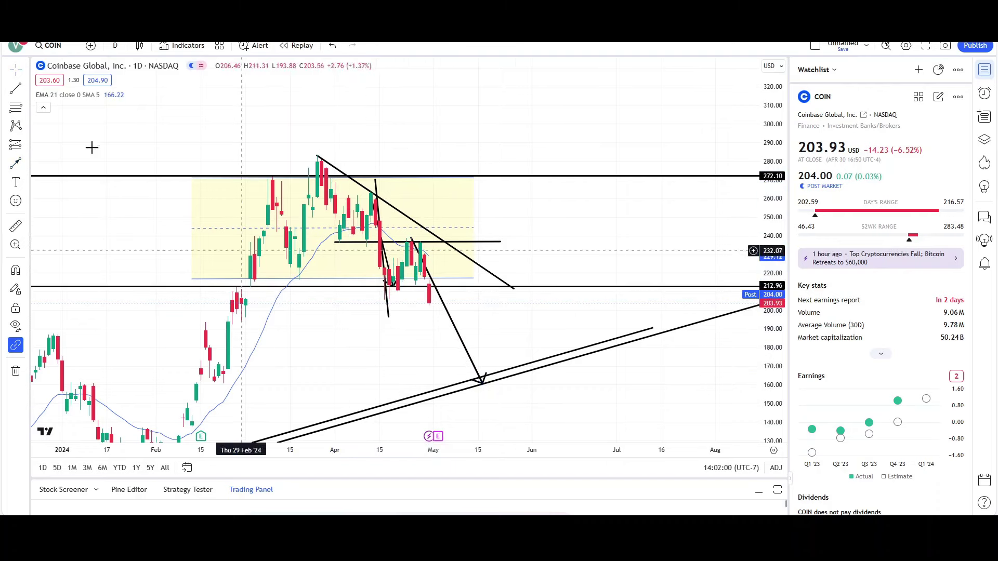
Step: Draw a horizontal trend line at the arrow's tip at about 160.40, from 10 April to 12 June 2024
left_click(367, 384)
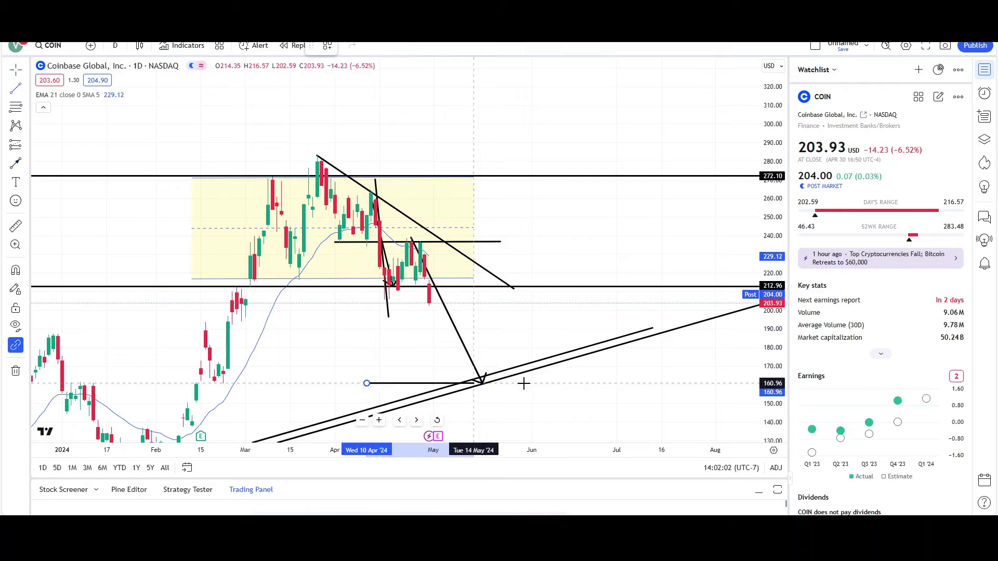
left_click(563, 383)
Step: Delete the long upward arrow that runs from the February 2024 low to the 272.10 level
scroll(574, 275, "down", 5)
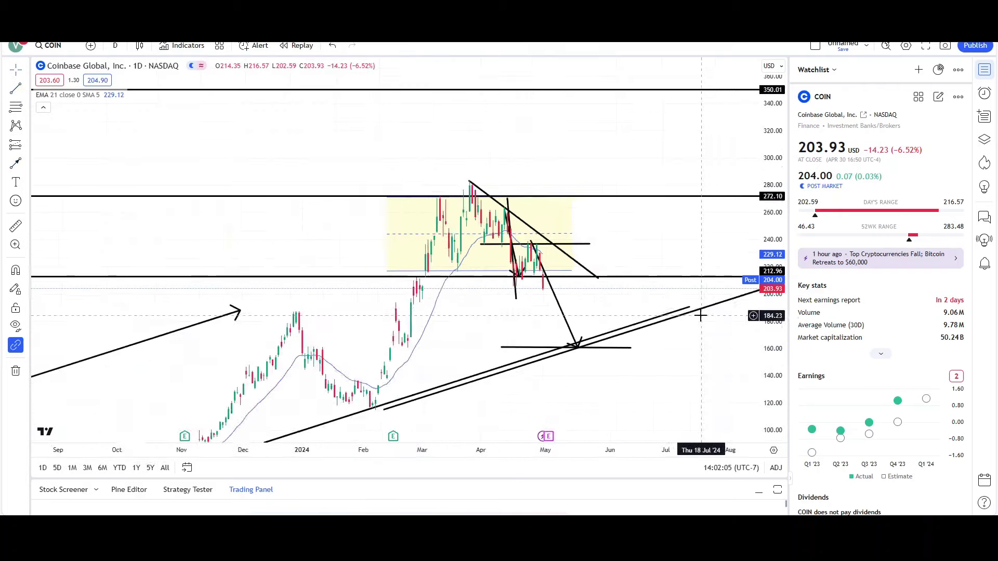
left_click_drag(550, 302, 330, 346)
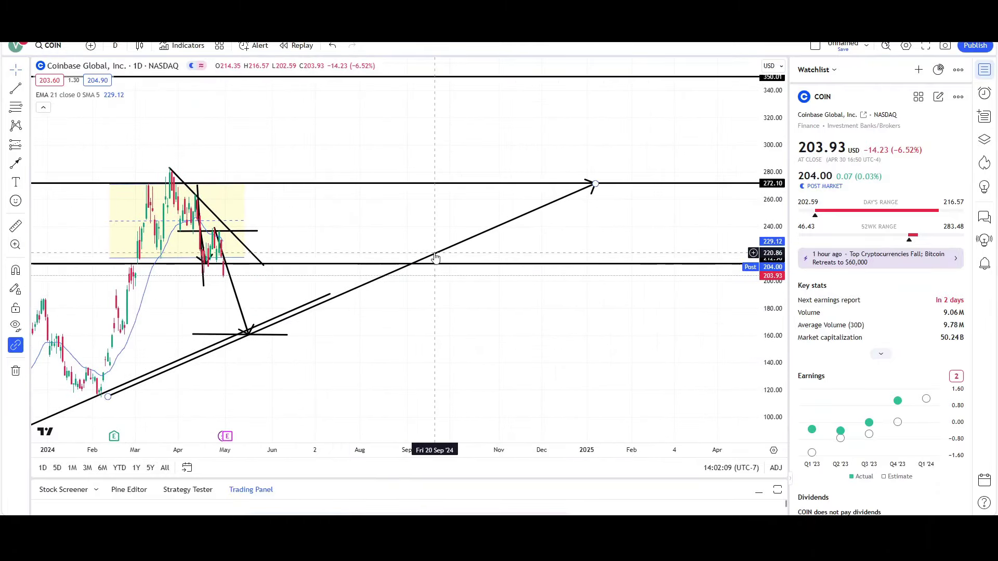
key("Delete")
Step: Adjust both ends of the remaining rising trend line so it runs from about mid-October 2023 to about September 2024
scroll(472, 249, "down", 5)
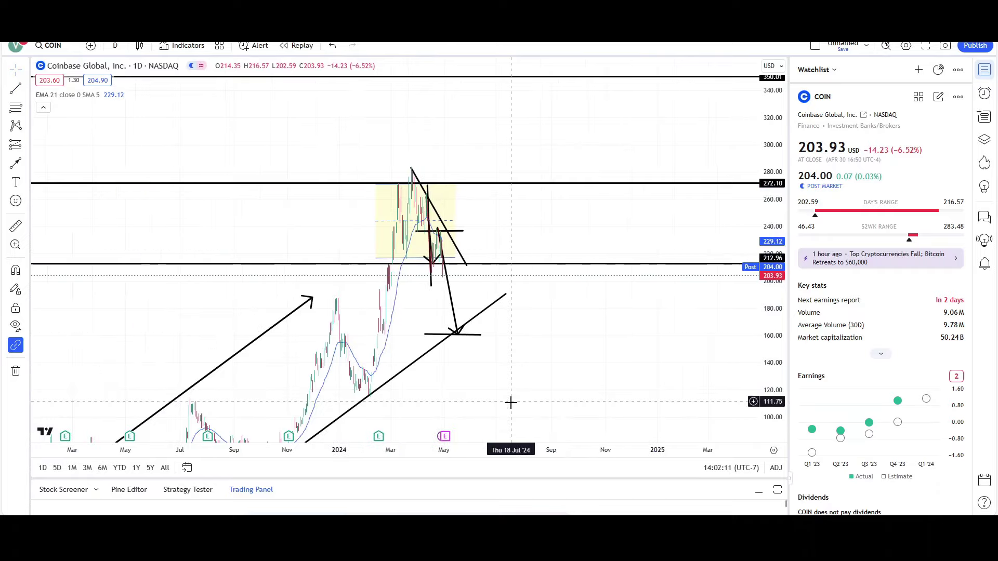
left_click_drag(516, 374, 568, 254)
scroll(568, 254, "up", 3)
left_click_drag(500, 286, 570, 326)
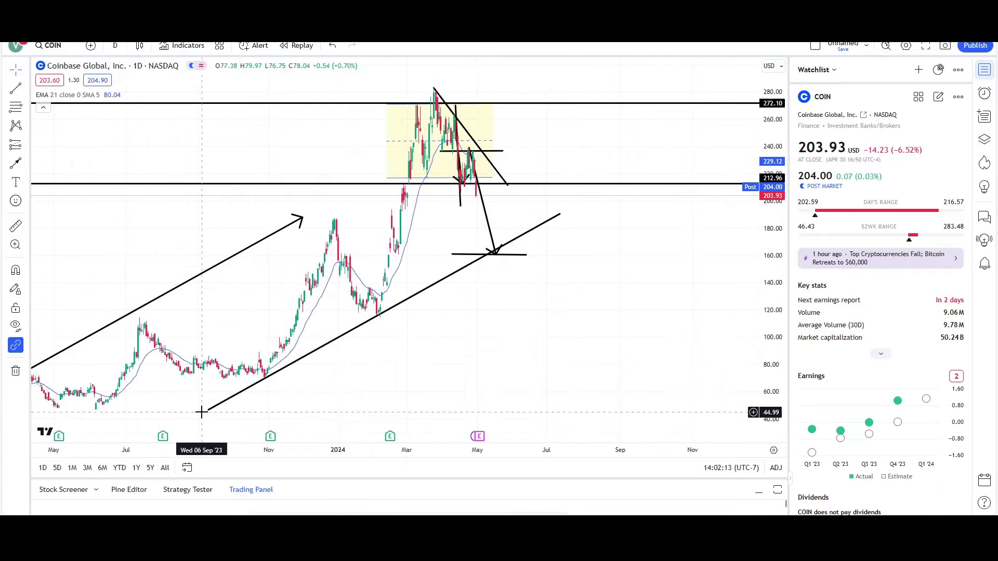
left_click_drag(208, 410, 252, 383)
left_click_drag(559, 214, 619, 190)
left_click(579, 268)
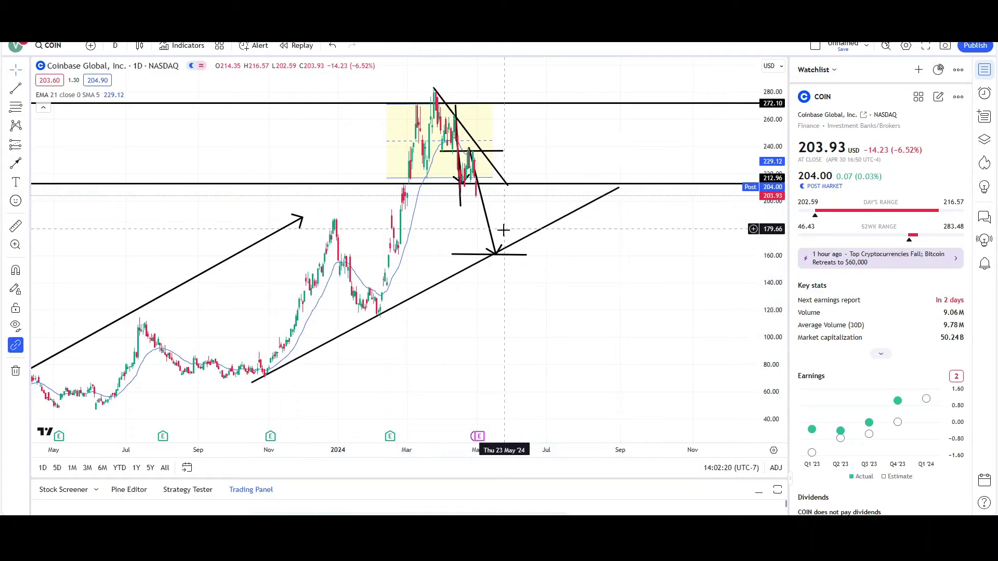
left_click(15, 163)
mouse_move(696, 355)
left_mouse_down()
mouse_move(528, 258)
mouse_move(494, 173)
mouse_move(525, 240)
mouse_move(507, 230)
mouse_move(473, 173)
mouse_move(515, 269)
mouse_move(494, 248)
mouse_move(390, 296)
mouse_move(494, 252)
mouse_move(472, 181)
mouse_move(499, 251)
mouse_move(473, 174)
mouse_move(497, 253)
left_mouse_up()
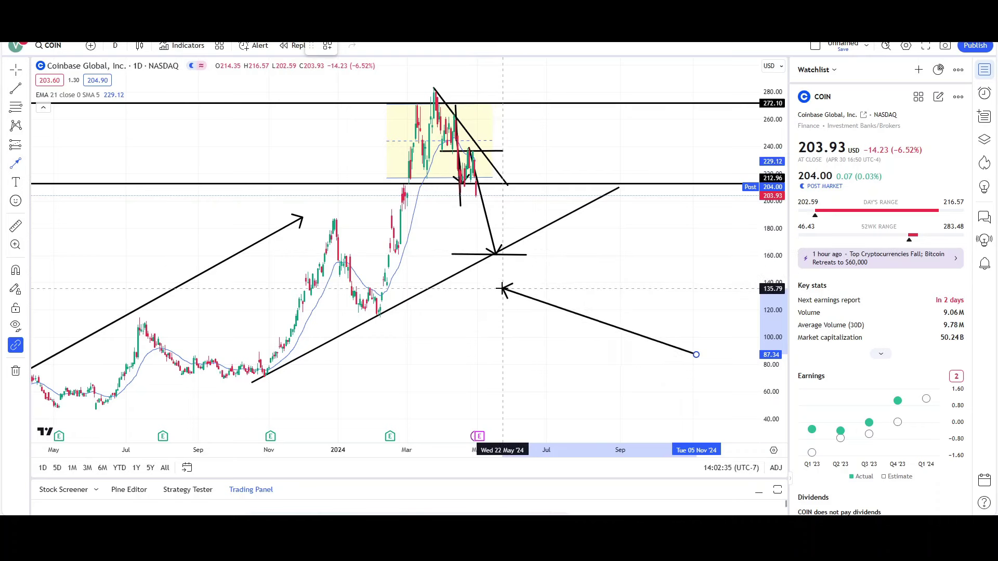
key("Escape")
Step: View the upcoming earnings event details from the chart's timeline marker near May 2024, and dismiss them
left_click(479, 437)
left_click(604, 314)
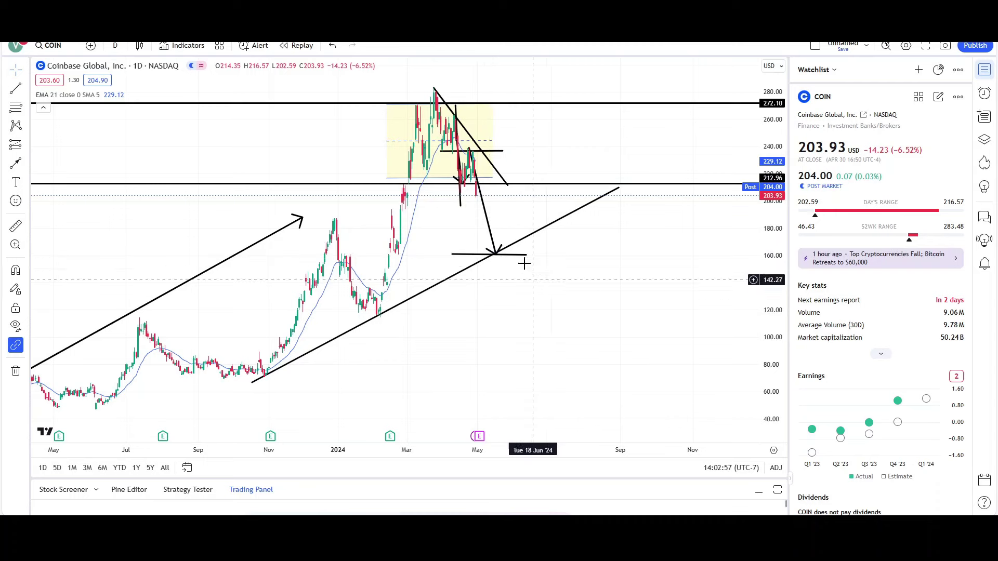
Step: Examine the March to May 2024 price action between the 272.10 level and the short target line near 160
scroll(520, 296, "up", 1)
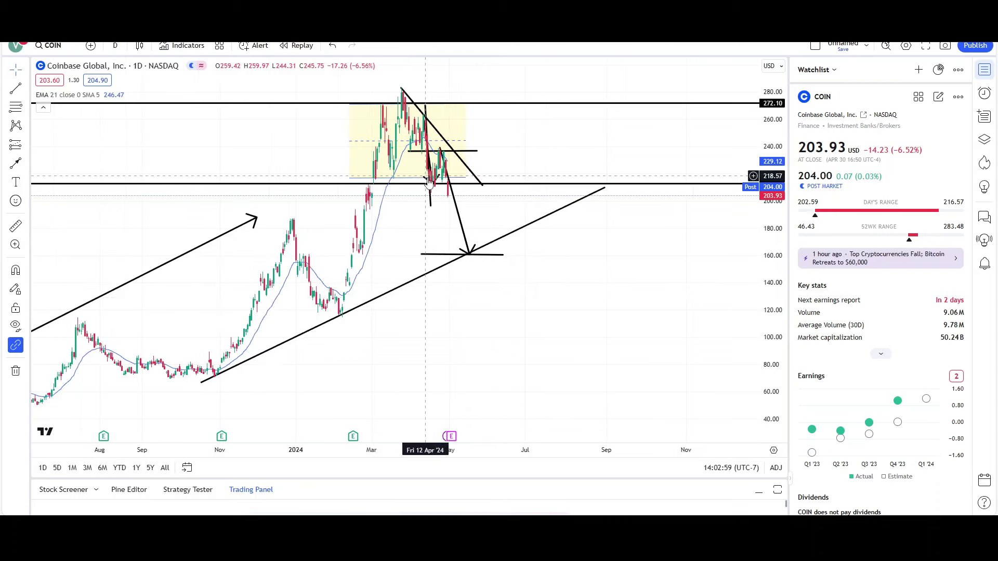
scroll(428, 182, "up", 4)
scroll(494, 263, "down", 4)
left_click_drag(771, 279, 770, 172)
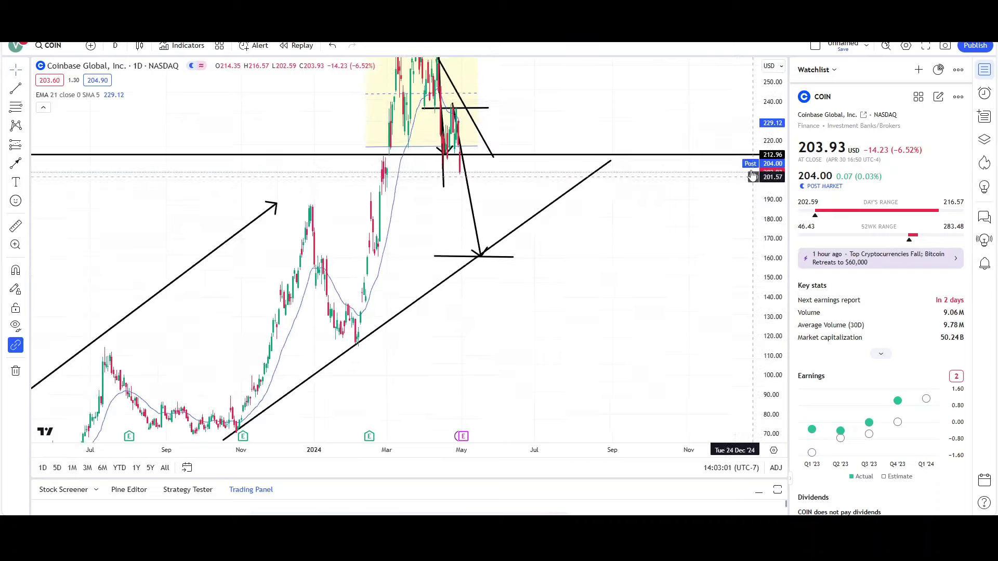
left_click_drag(657, 244, 575, 401)
scroll(572, 389, "up", 1)
left_click_drag(583, 332, 629, 307)
scroll(624, 305, "up", 3)
left_click_drag(493, 258, 556, 236)
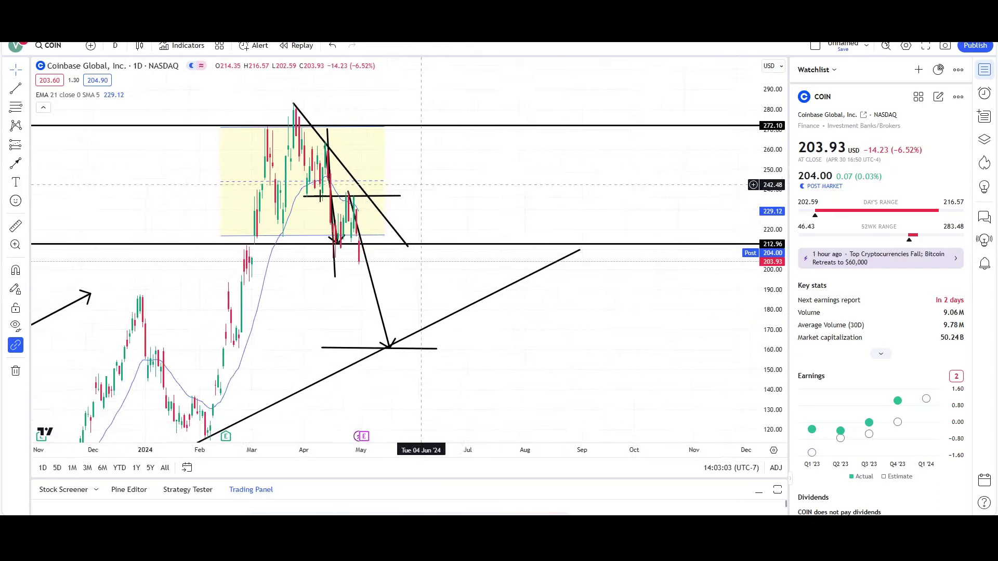
Step: Circle the price action around the 212.96 level with a freehand brush stroke and remove the stroke
left_click(26, 166)
left_click(57, 152)
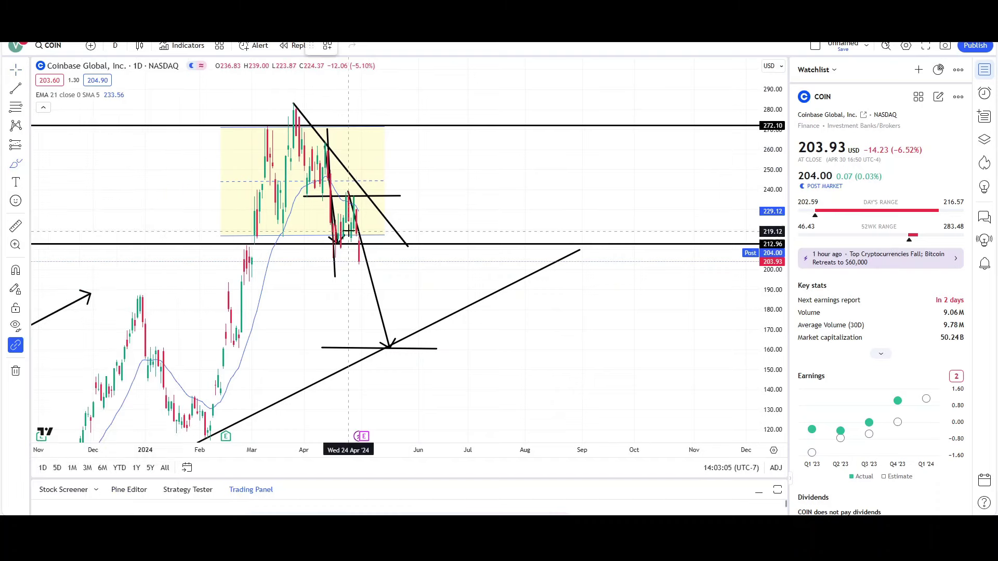
mouse_move(354, 225)
left_mouse_down()
mouse_move(287, 258)
mouse_move(307, 234)
left_mouse_up()
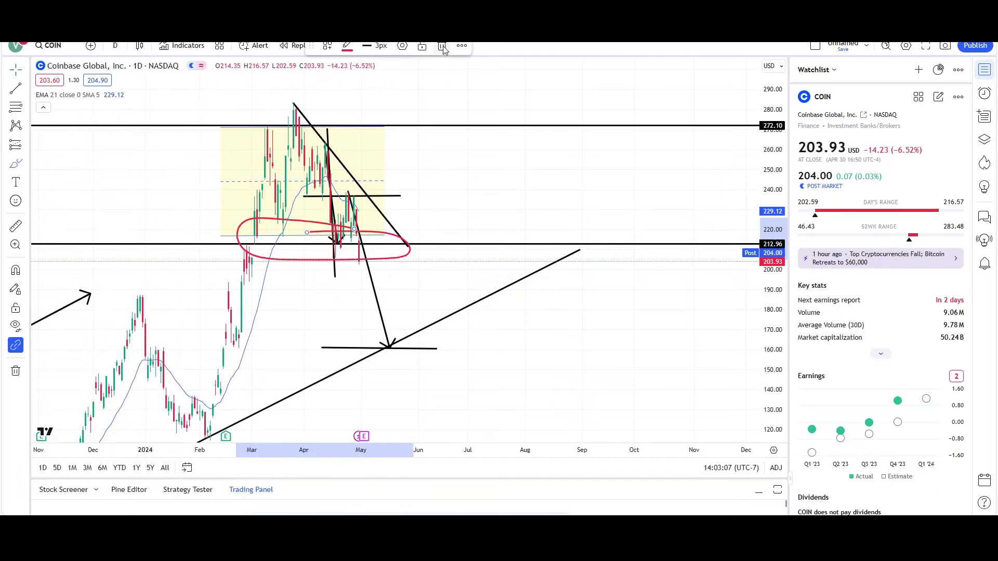
key("ctrl+z")
Step: Sketch a freehand path dipping to about 190 and rebounding to about 290 by July 2024, and erase the brush strokes
mouse_move(358, 210)
left_mouse_down()
mouse_move(376, 284)
mouse_move(474, 96)
mouse_move(492, 116)
left_mouse_up()
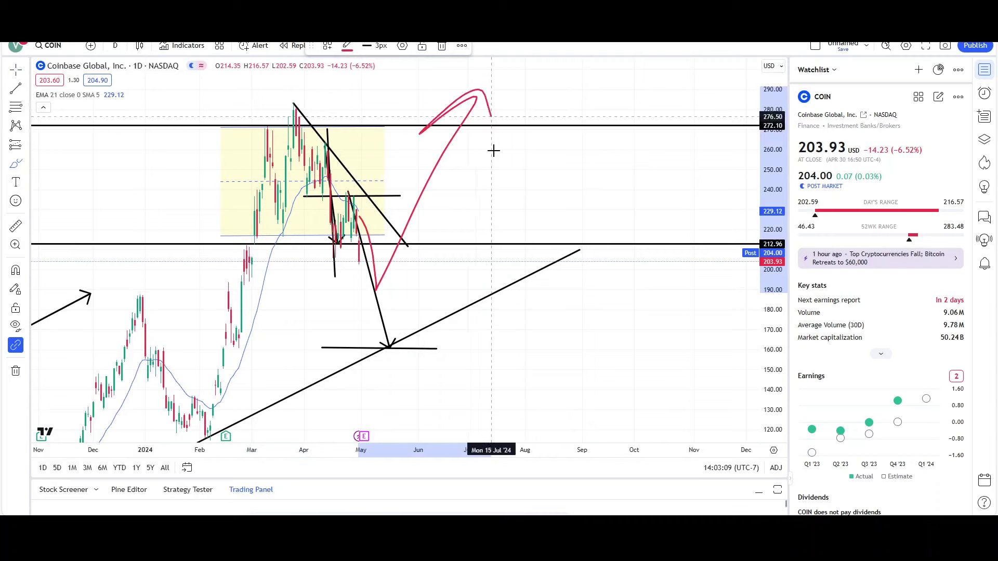
left_click(444, 46)
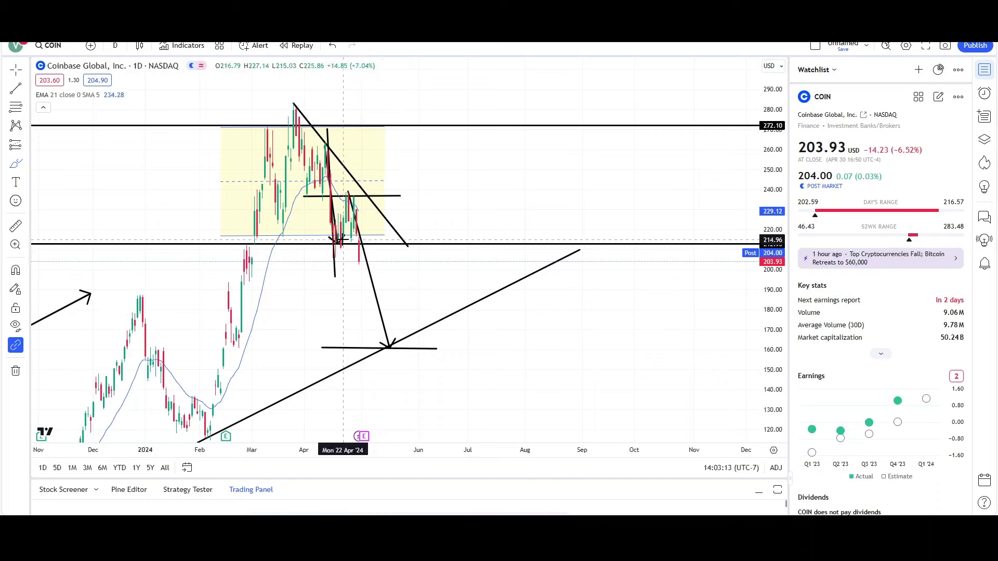
mouse_move(385, 326)
left_mouse_down()
mouse_move(359, 332)
mouse_move(358, 342)
left_mouse_up()
left_click(443, 47)
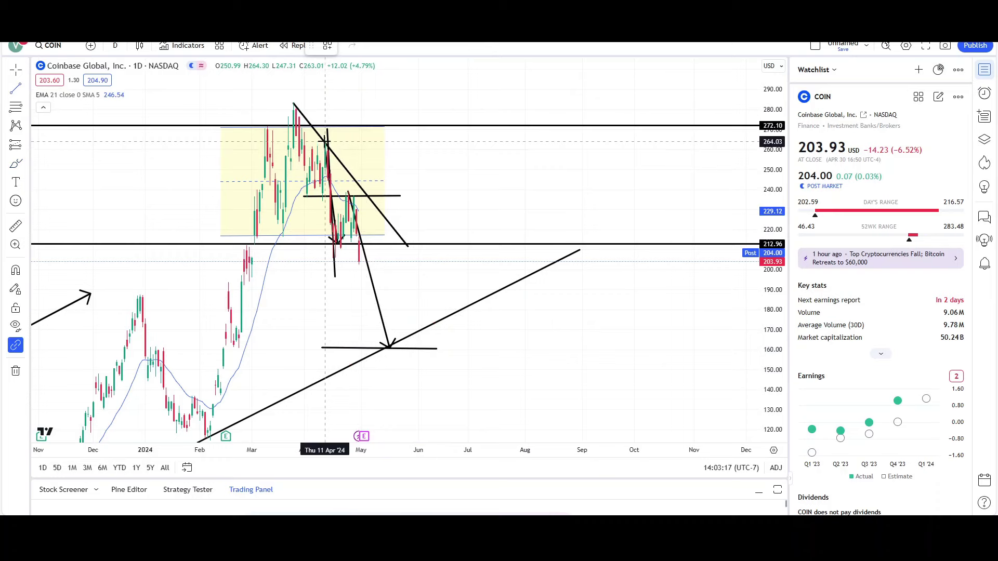
Step: Draw a trend line from 264.03 on 11 April to 166.67 on 31 May 2024, and extend the falling trend line to 182.25 on 21 June
left_click_drag(325, 140, 416, 337)
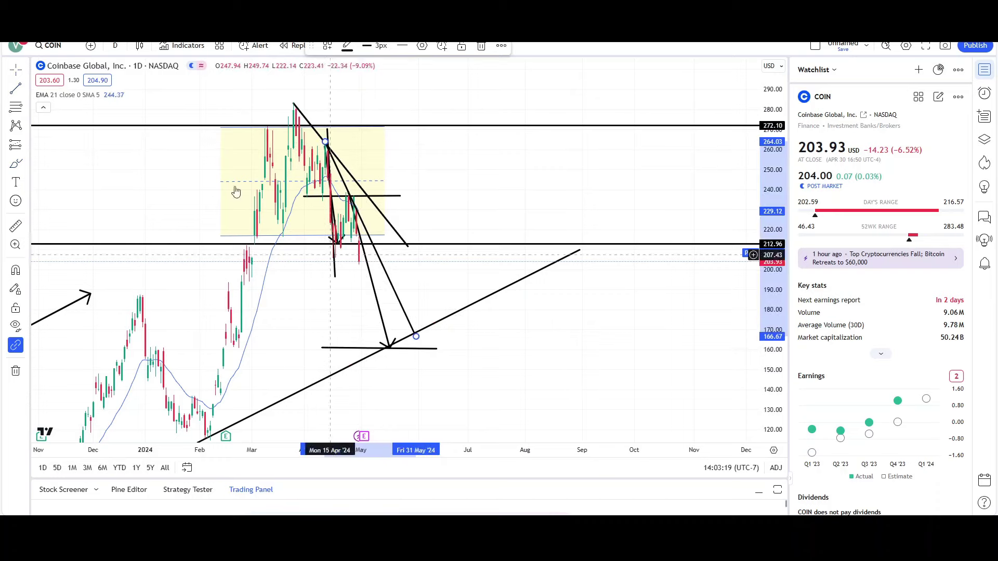
left_click(17, 74)
left_click_drag(408, 246, 453, 305)
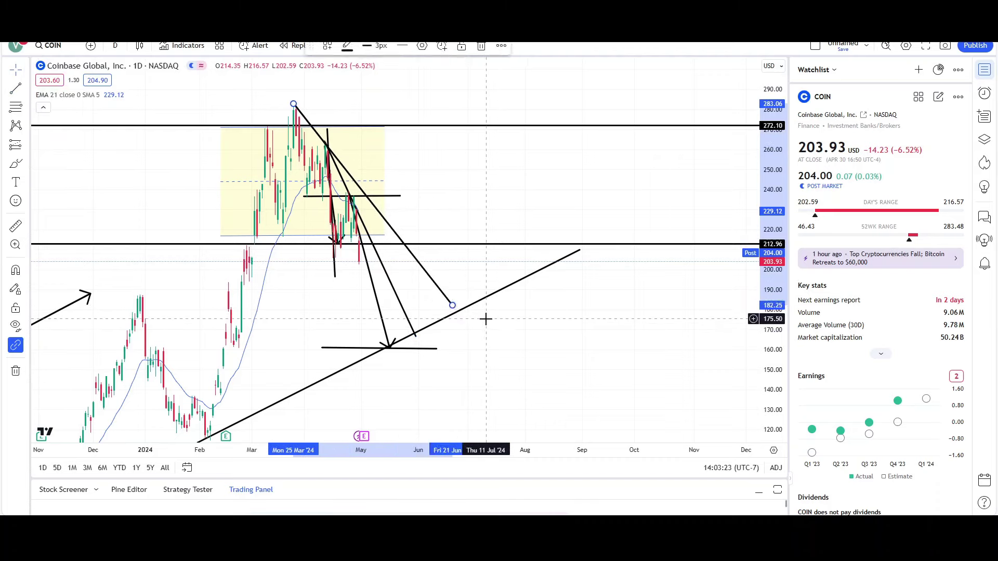
left_click(486, 319)
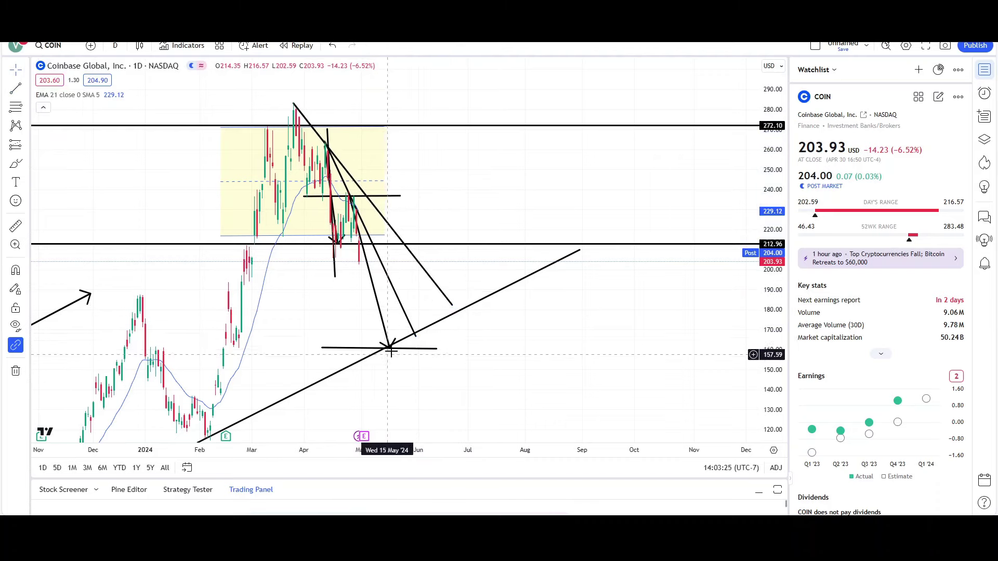
Step: Sketch freehand rebound paths from the latest candle up past the 272.10 level to about 310, and erase them
scroll(466, 348, "down", 3)
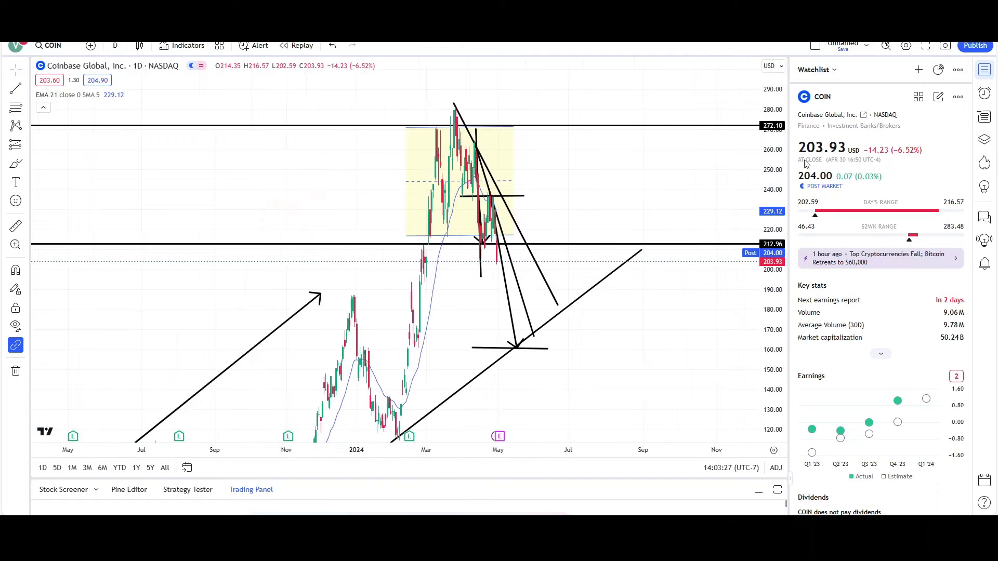
left_click_drag(781, 146, 637, 322)
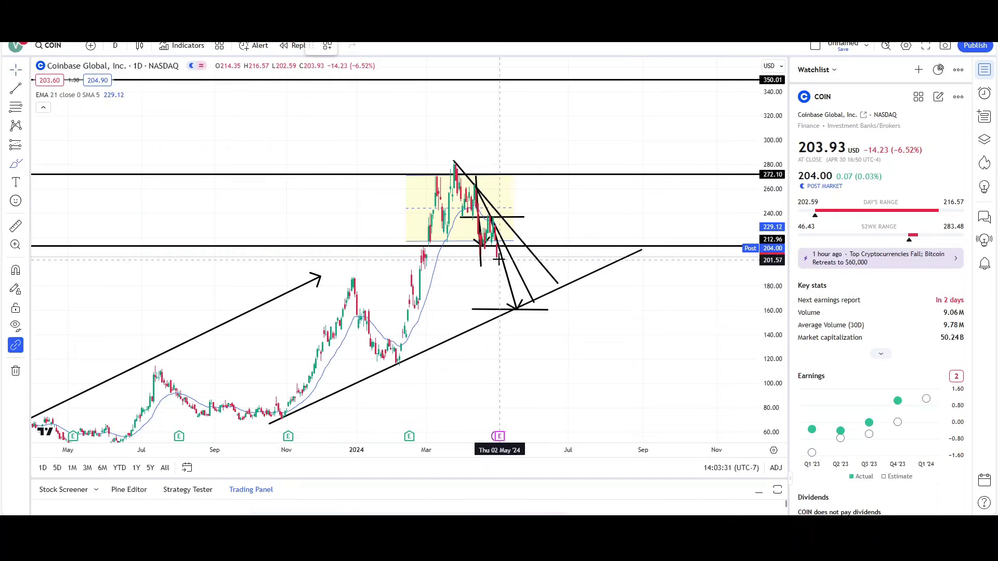
mouse_move(497, 262)
left_mouse_down()
mouse_move(554, 143)
mouse_move(567, 210)
left_mouse_up()
left_click(442, 46)
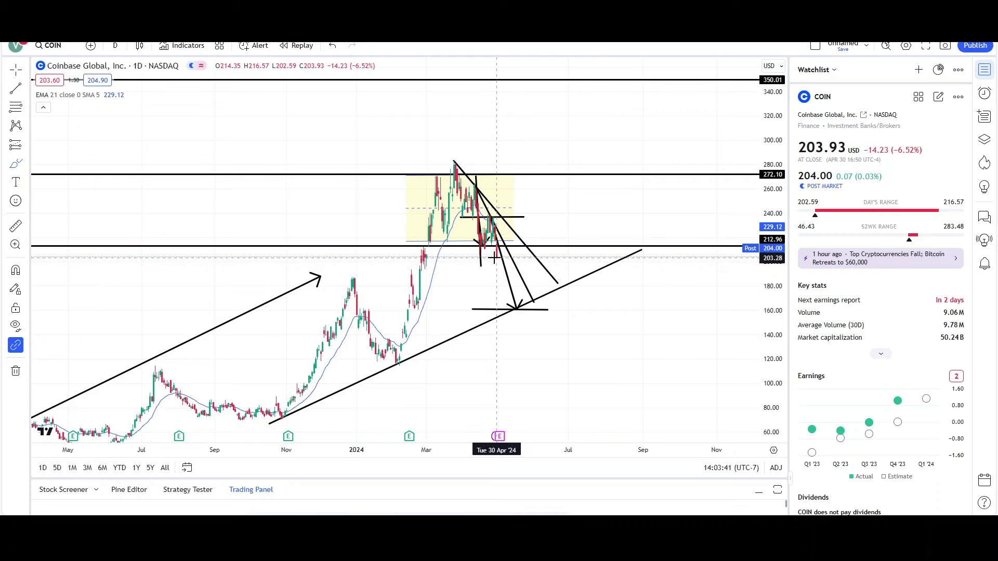
mouse_move(495, 258)
left_mouse_down()
mouse_move(531, 254)
mouse_move(505, 294)
mouse_move(524, 284)
mouse_move(553, 138)
mouse_move(561, 217)
left_mouse_up()
left_click(442, 47)
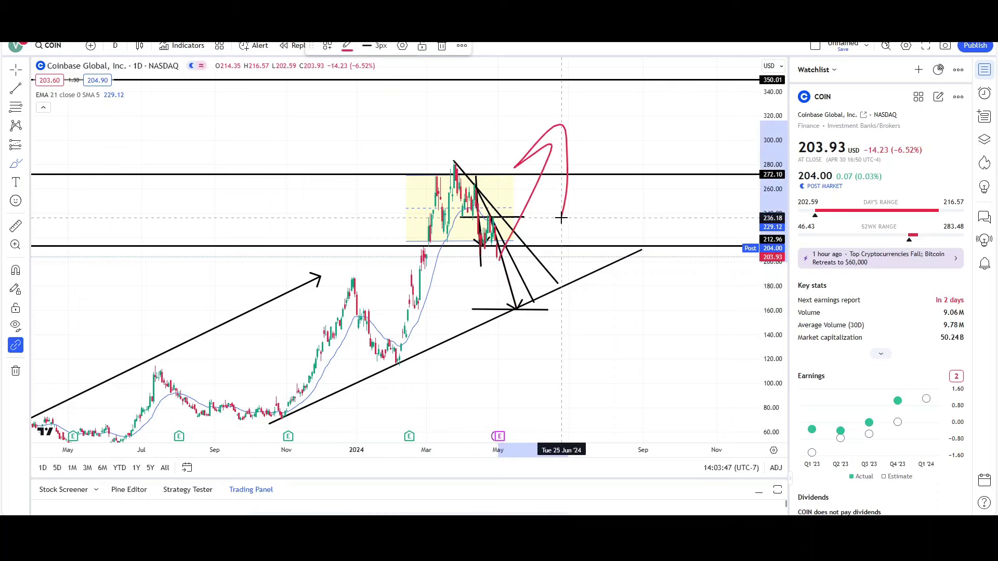
left_click(443, 47)
left_click_drag(496, 243, 503, 242)
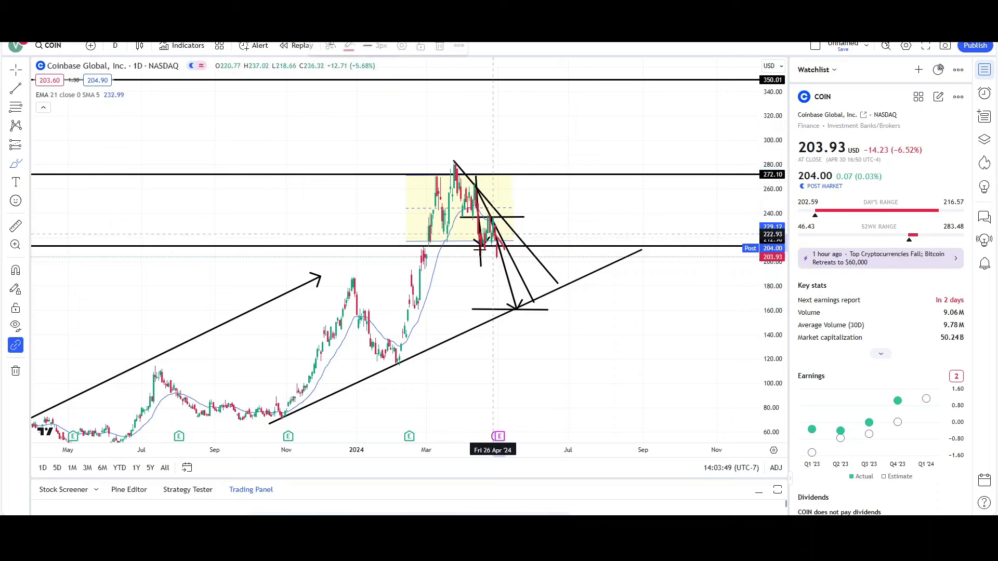
left_click(443, 46)
Step: Sketch freehand circles around the April 2024 candles near 260 with an arrow down to about 160, and erase the sketches
scroll(512, 272, "up", 3)
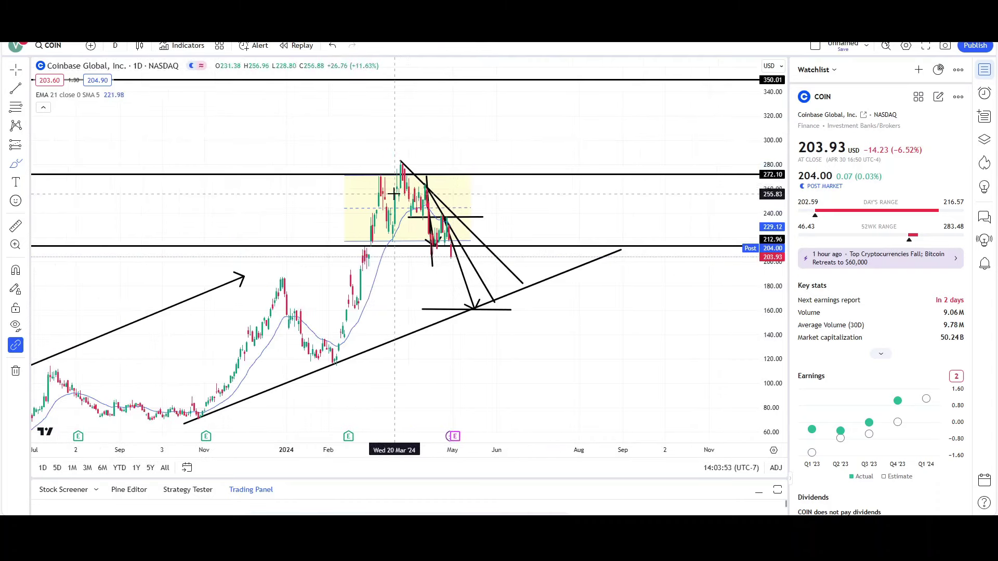
left_click_drag(410, 189, 445, 194)
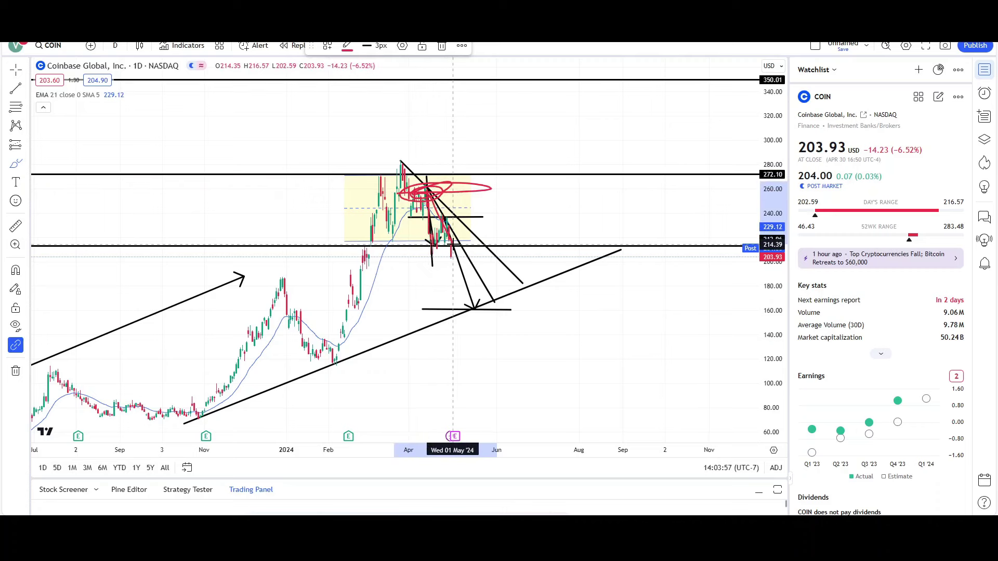
left_click_drag(460, 271, 471, 309)
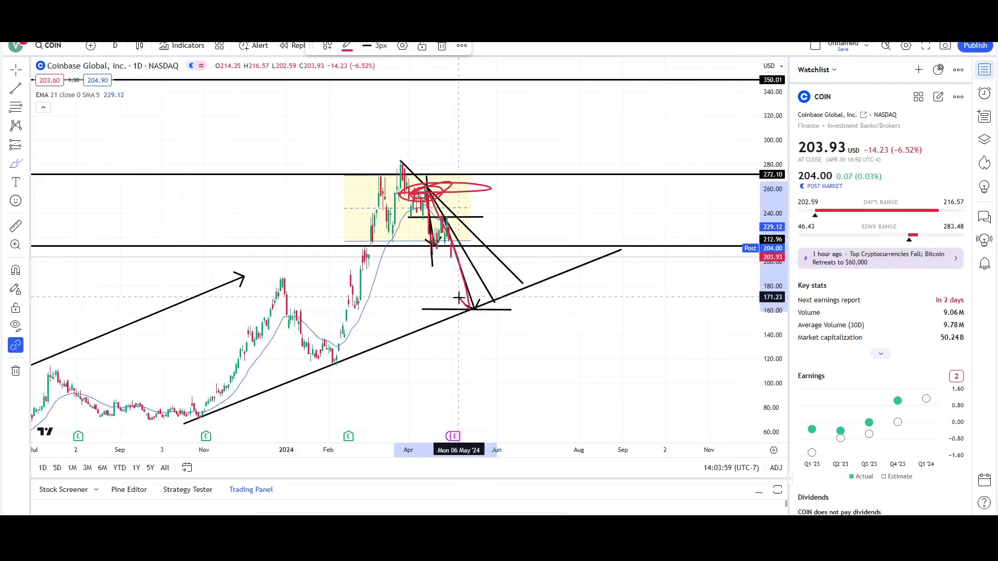
left_click(442, 46)
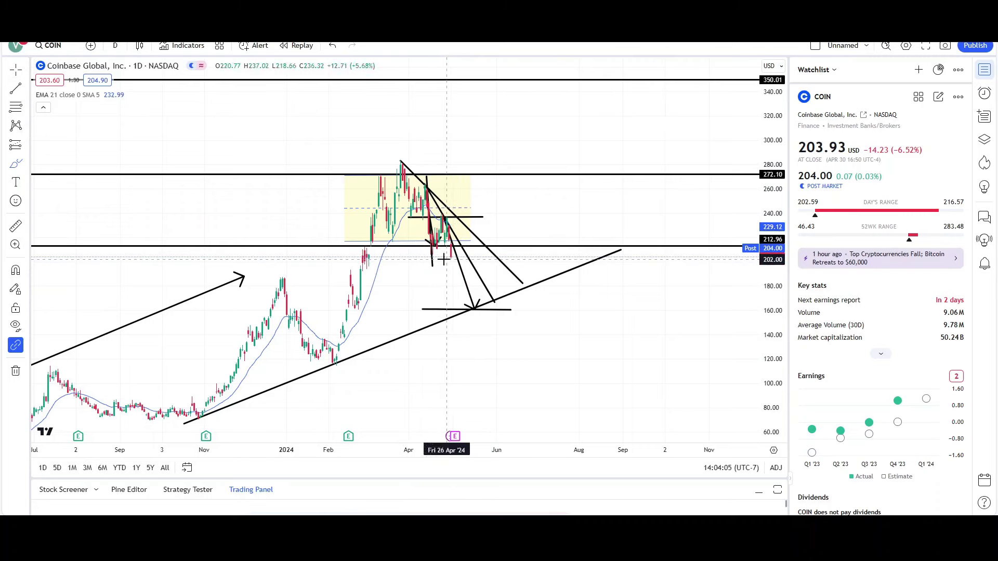
Step: Sketch a freehand drop from about 204 to the target area near 160, erase the brush strokes and leave the brush
mouse_move(425, 256)
left_mouse_down()
mouse_move(470, 257)
mouse_move(457, 275)
mouse_move(468, 318)
mouse_move(489, 290)
left_mouse_up()
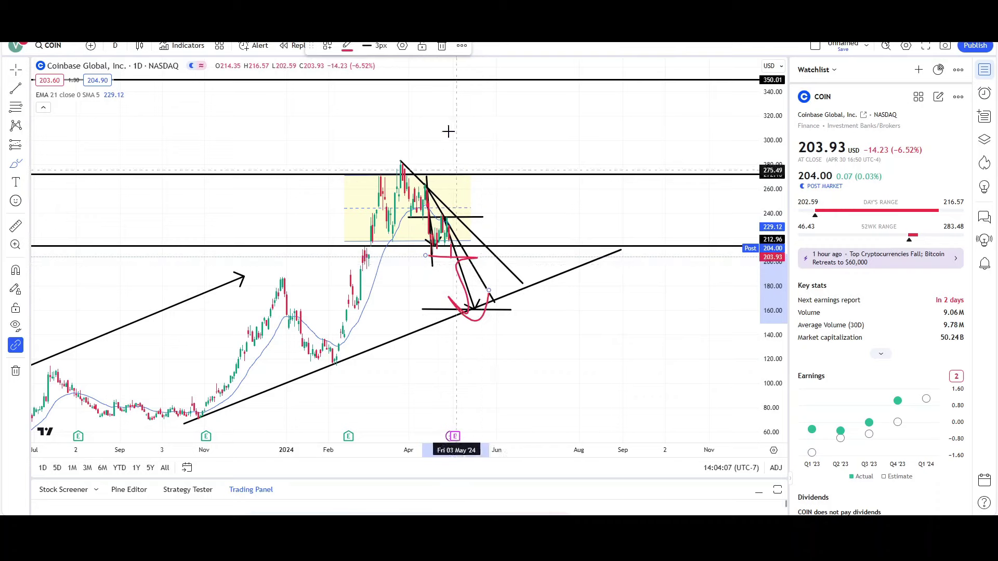
left_click(442, 46)
mouse_move(450, 262)
left_mouse_down()
mouse_move(500, 203)
mouse_move(497, 246)
left_mouse_up()
left_click(438, 46)
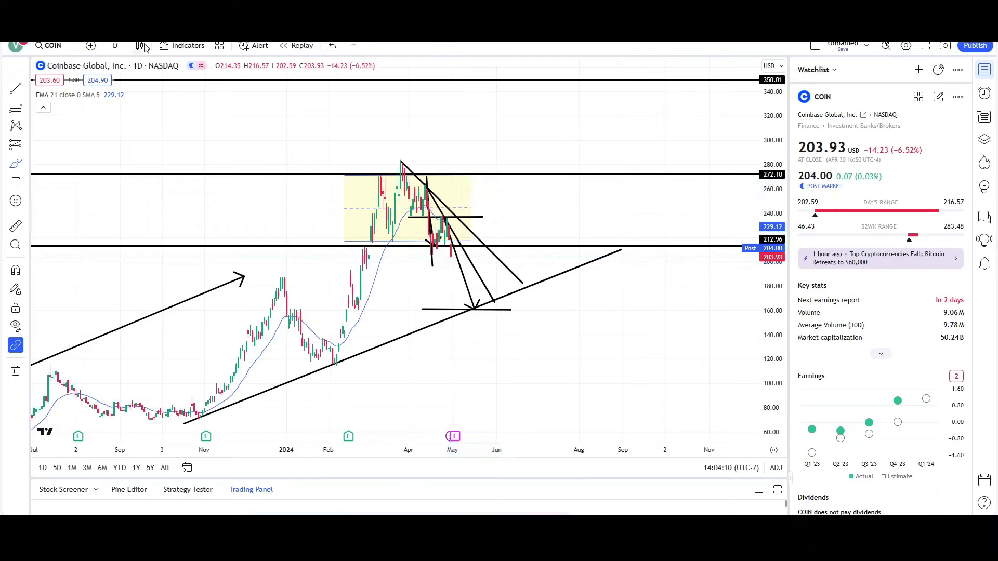
left_click(18, 75)
Step: Switch the chart to the weekly interval and undo the accidental shift of the 272.10 horizontal line
scroll(550, 333, "up", 4)
left_click_drag(456, 352, 588, 337)
scroll(715, 338, "up", 2)
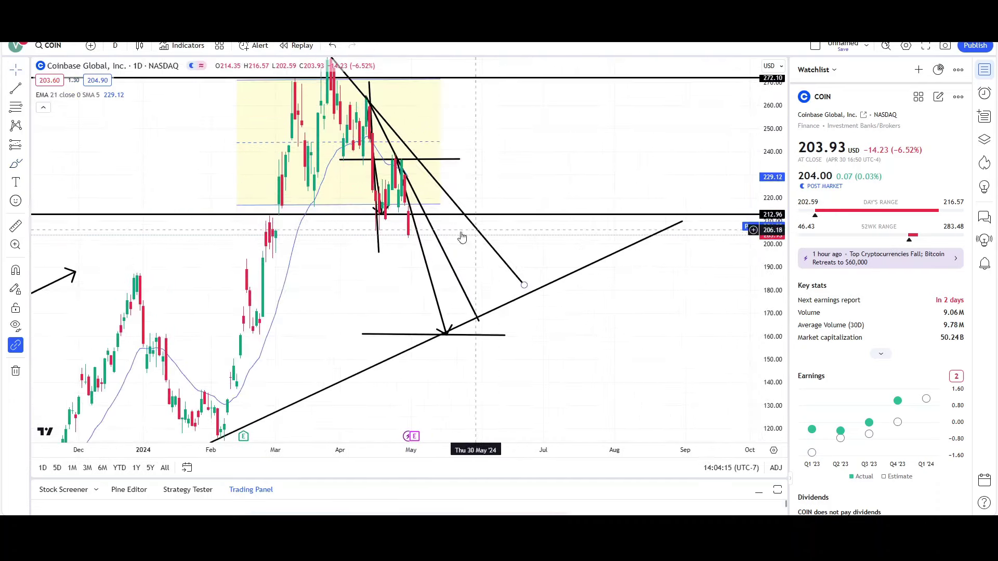
left_click_drag(771, 203, 771, 368)
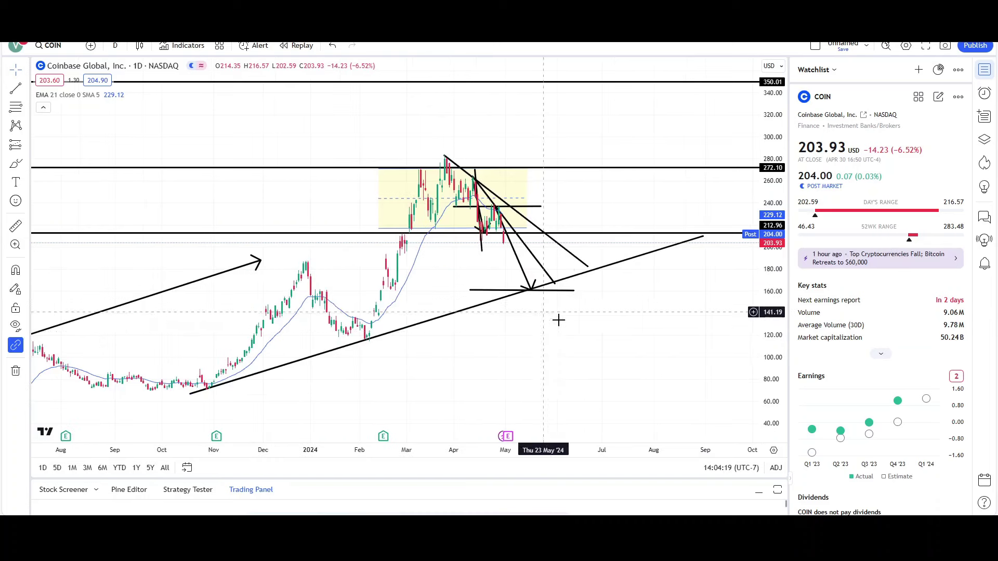
scroll(445, 279, "down", 3)
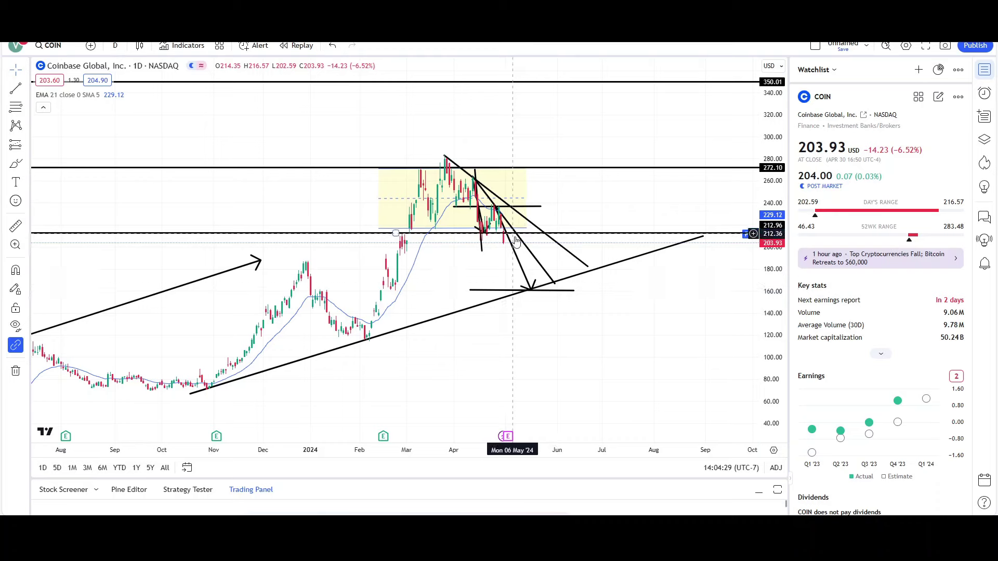
left_click(115, 45)
left_click(135, 356)
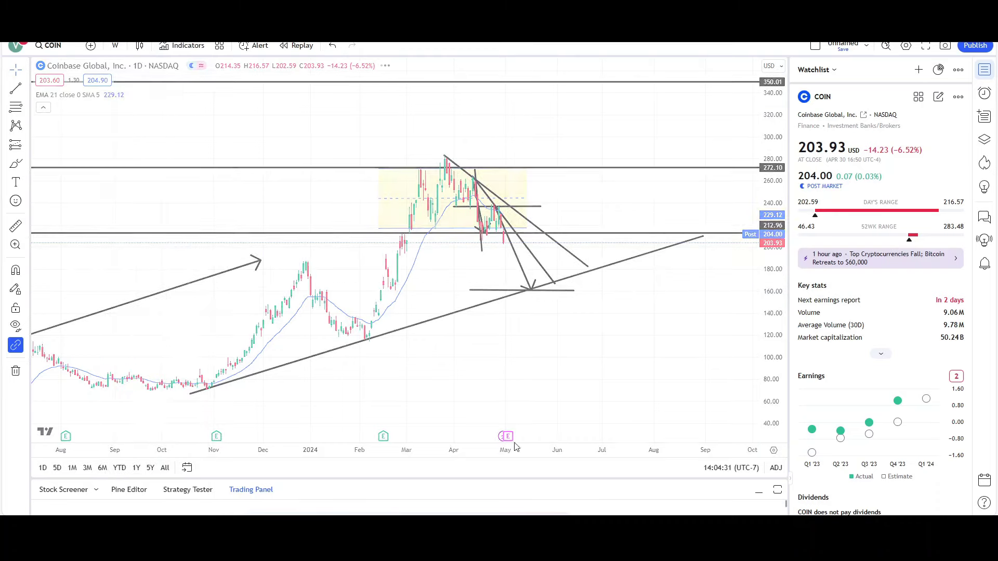
left_click_drag(775, 171, 775, 244)
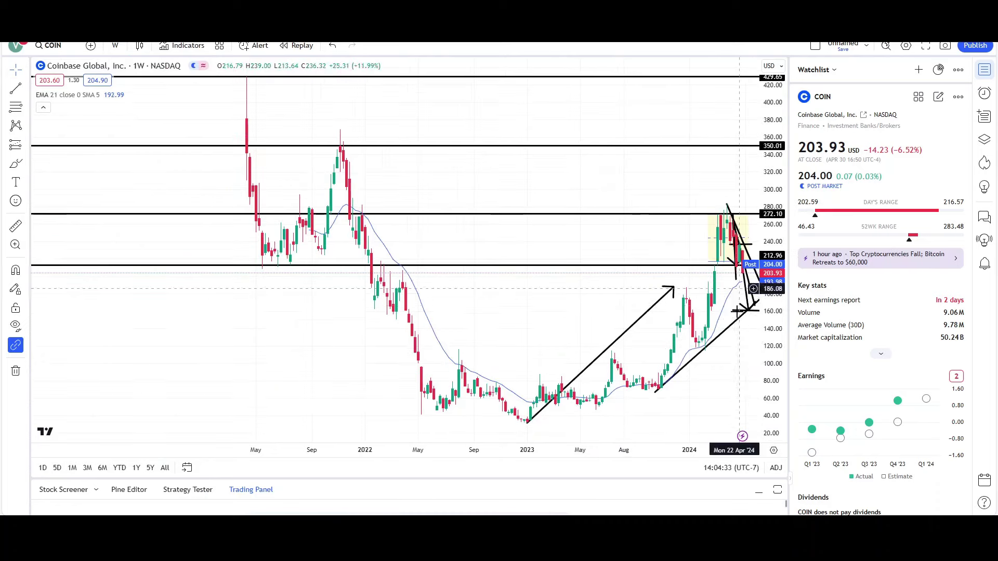
left_click_drag(635, 213, 400, 205)
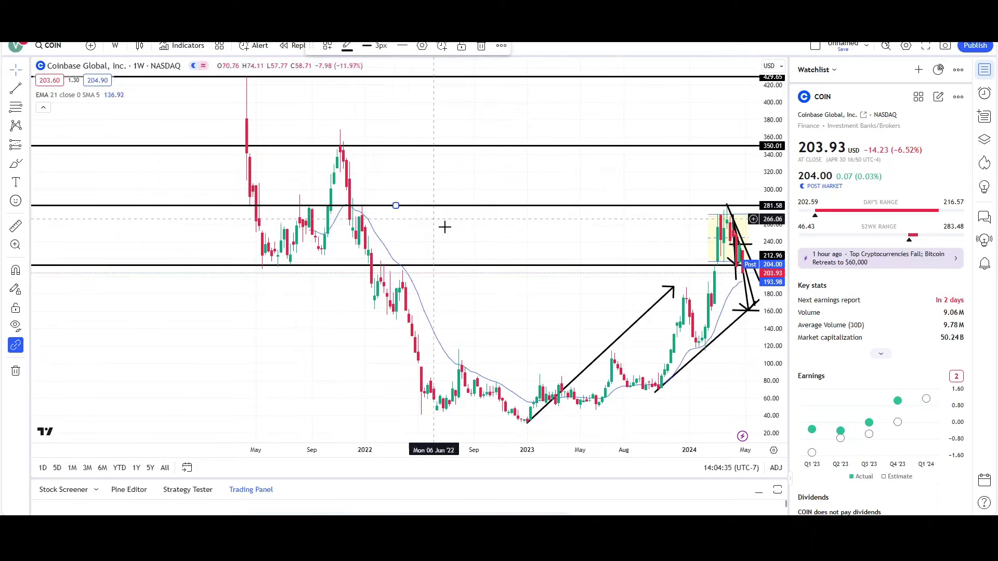
key("ctrl+z")
Step: Extend the long rising arrow from the January 2023 low so its tip sits at 284.04 on 25 March 2024
left_click_drag(581, 298, 350, 285)
scroll(349, 285, "up", 5)
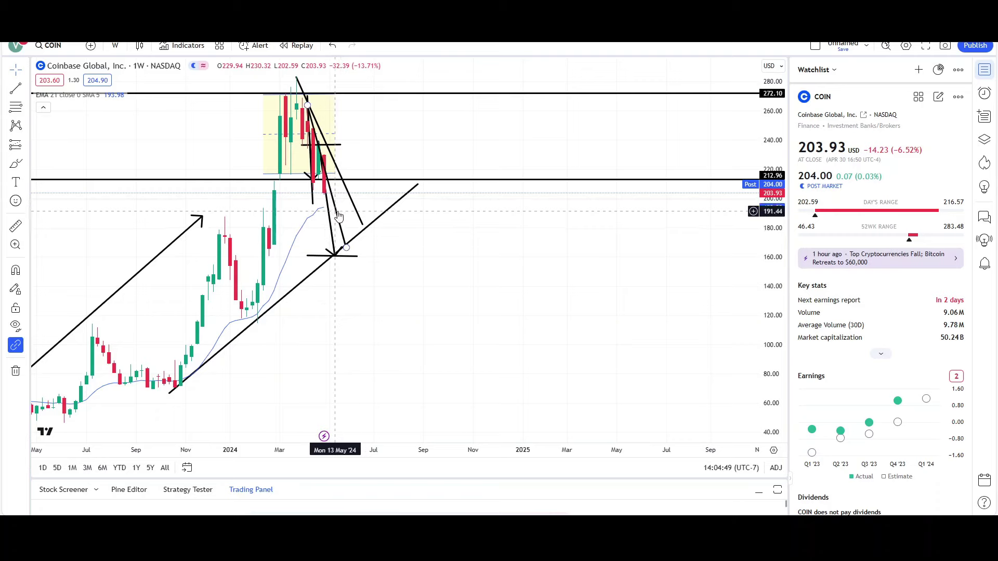
scroll(557, 294, "down", 5)
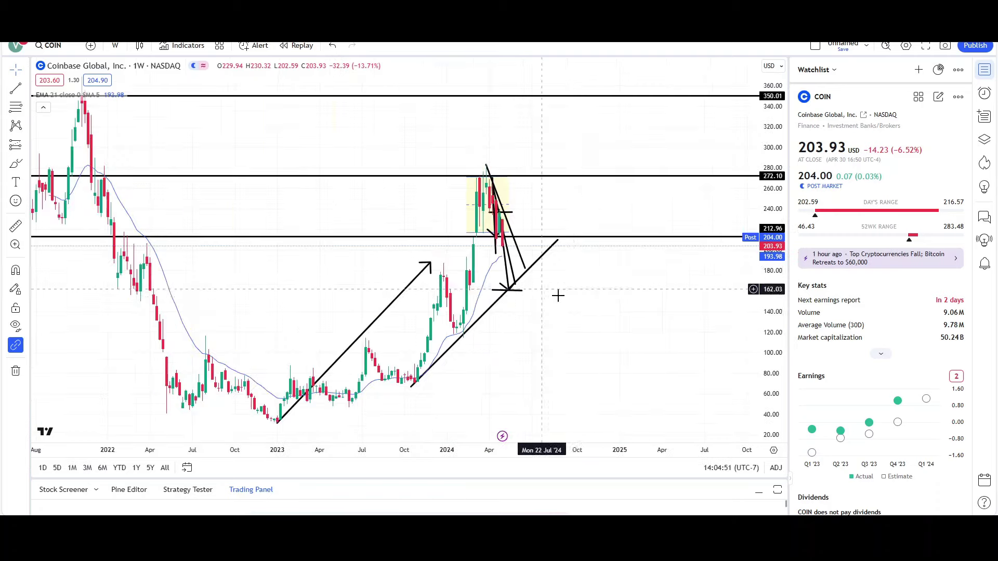
scroll(638, 316, "down", 5)
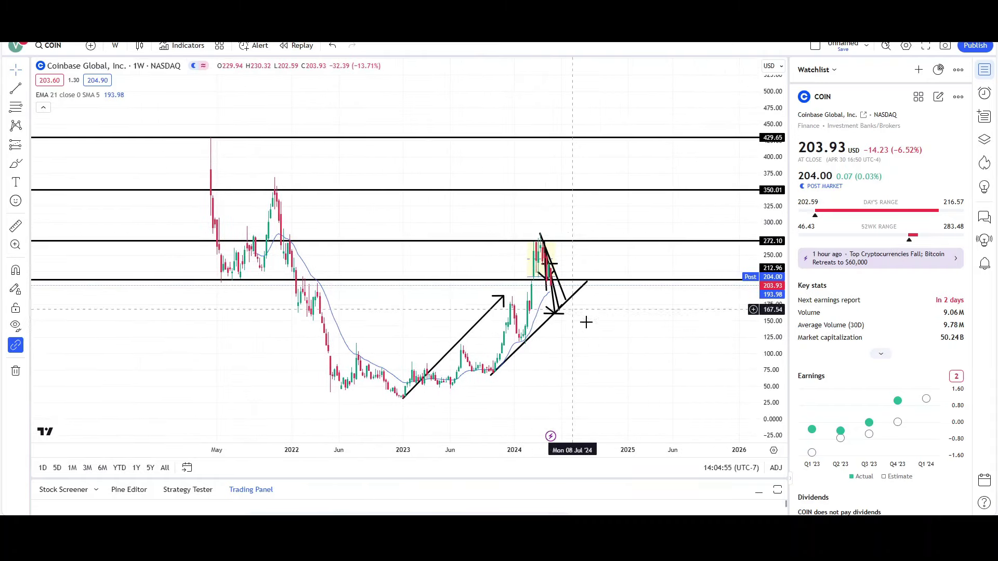
left_click_drag(552, 334, 506, 337)
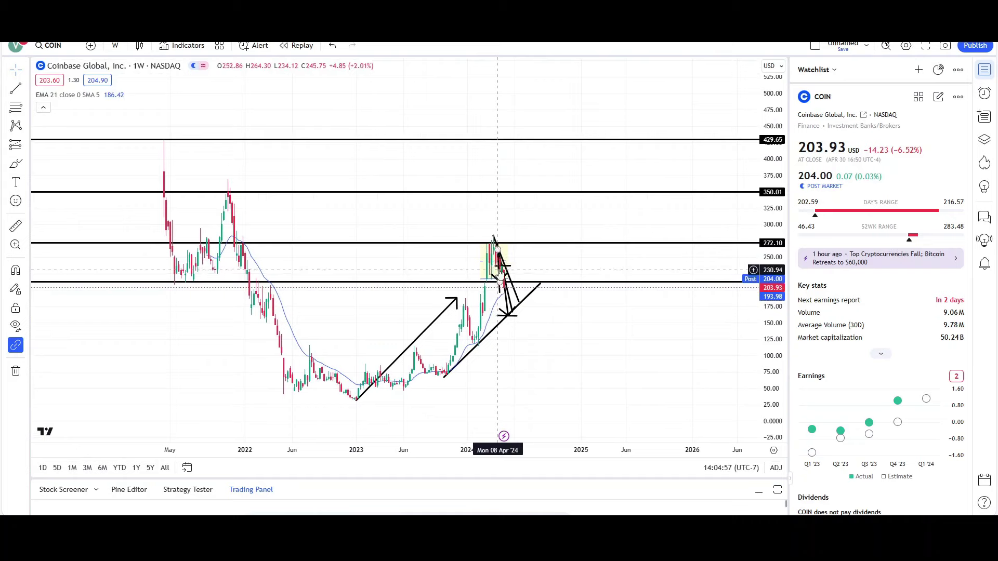
left_click(509, 245)
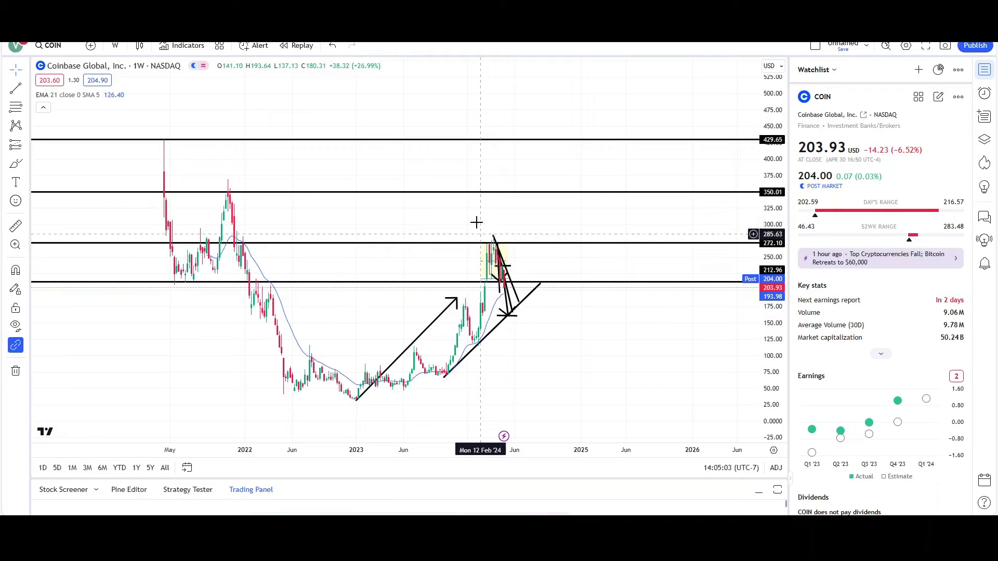
left_click_drag(546, 322, 525, 328)
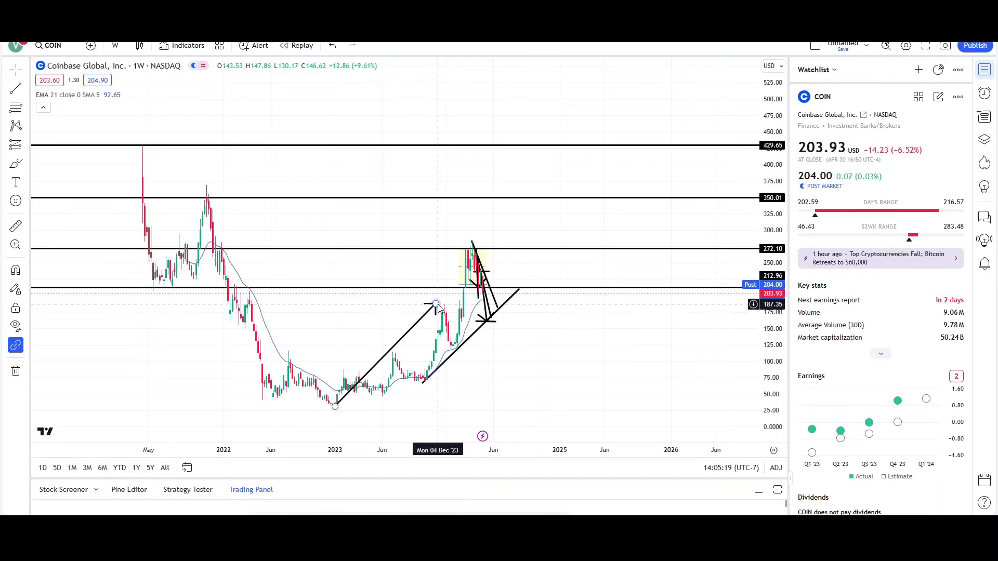
left_click_drag(436, 306, 472, 242)
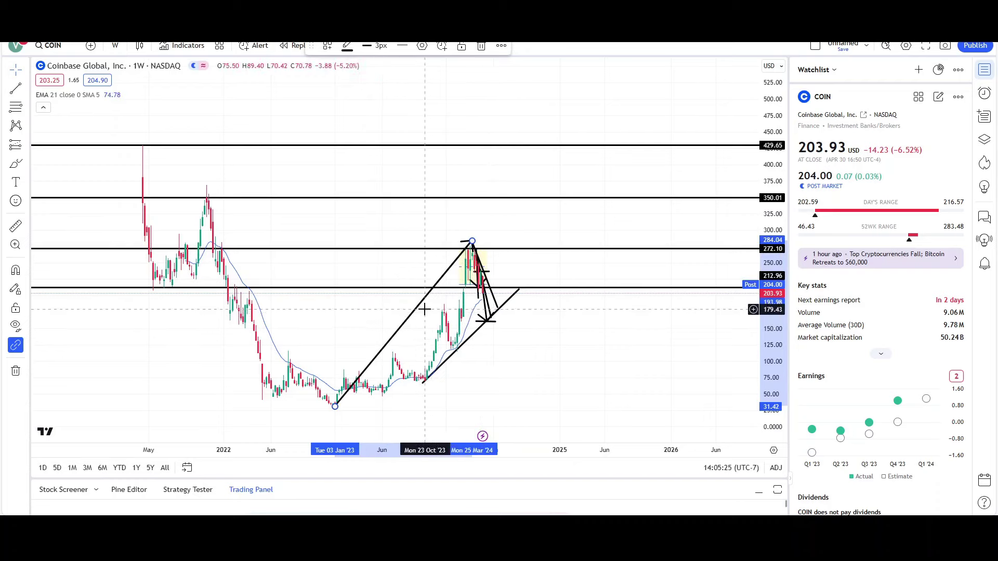
Step: Try the long rising arrow as a projection from the target area near 160, and return it to the January 2023 low
left_click_drag(416, 310, 573, 228)
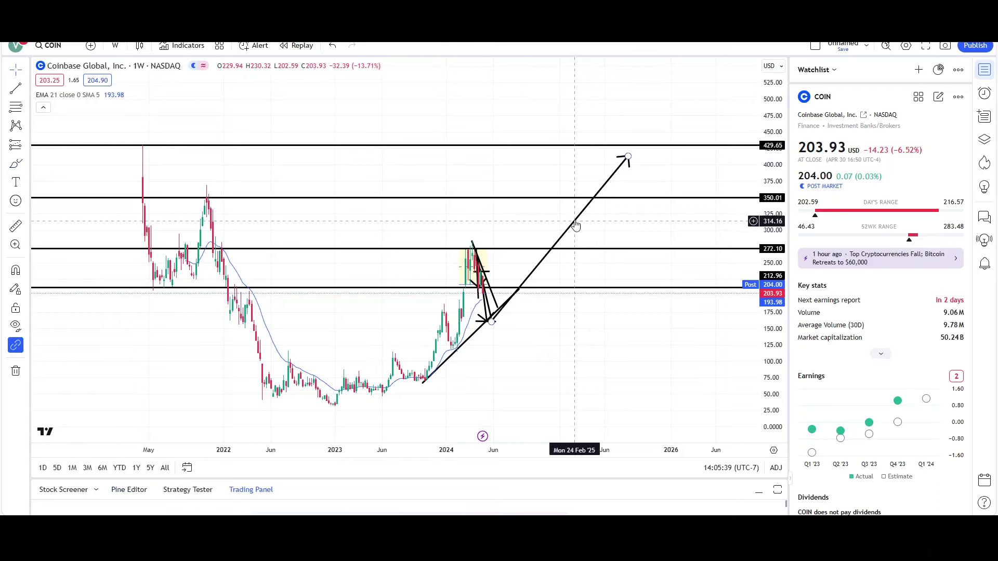
left_click_drag(576, 225, 418, 305)
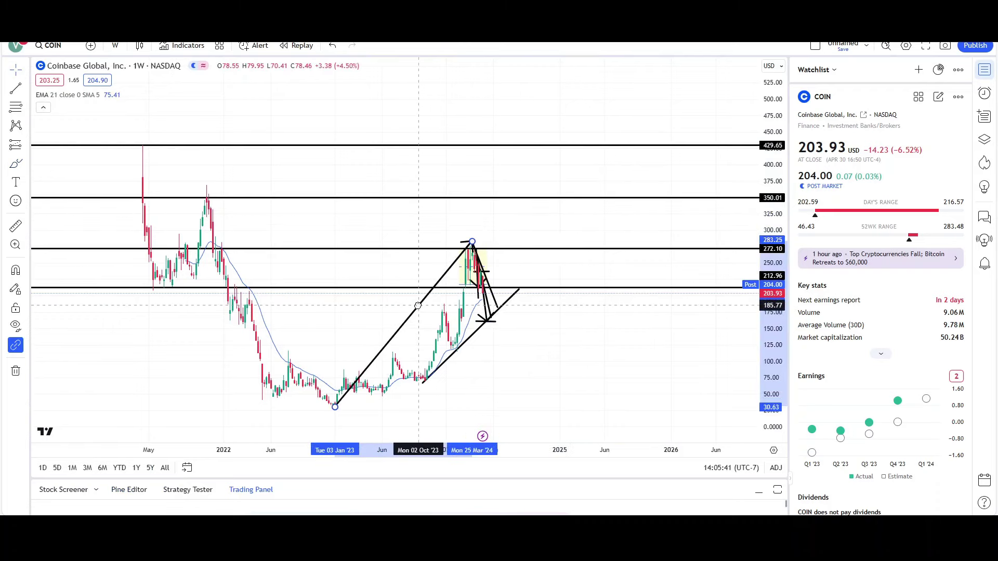
left_click(552, 324)
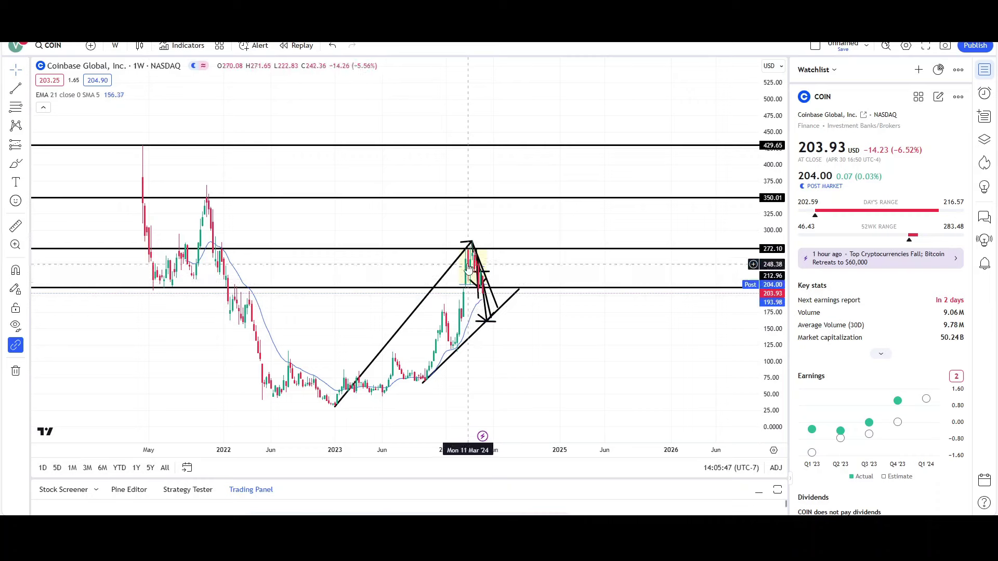
Step: Move the long rising arrow to start at the target area near 160, with its tip just below the 429.65 line
left_click(417, 315)
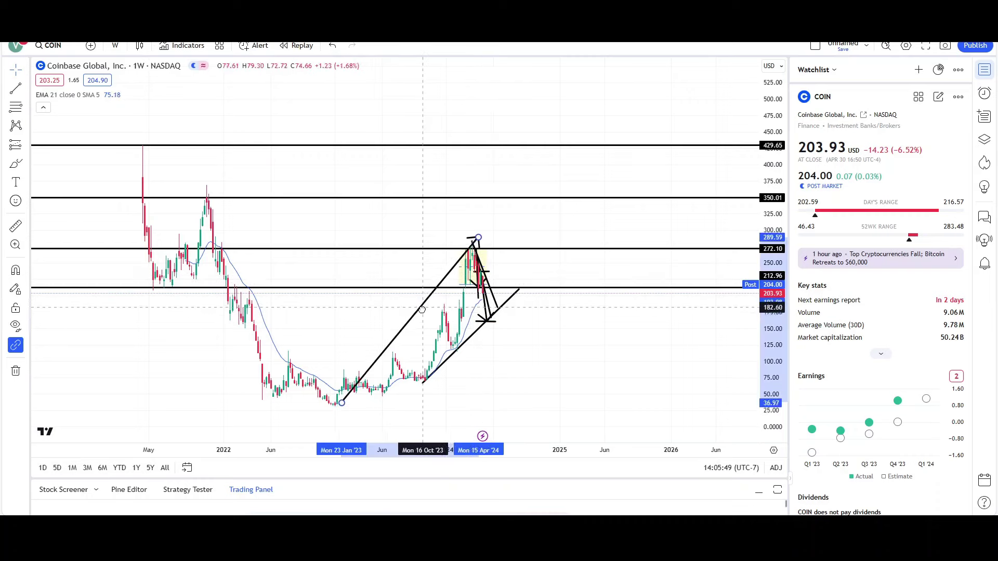
left_click_drag(417, 314, 570, 224)
left_click(562, 271)
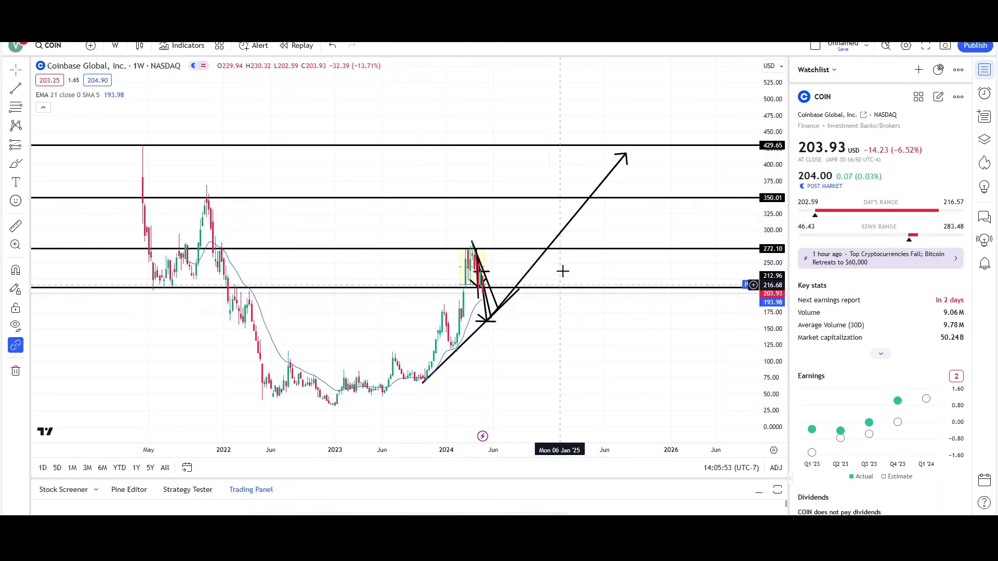
Step: Sketch a freehand stroke just above the 429.65 line from the 2021 highs across to the arrow's tip, and erase it
left_click(16, 164)
mouse_move(180, 132)
left_mouse_down()
mouse_move(151, 165)
mouse_move(145, 150)
mouse_move(647, 156)
mouse_move(626, 141)
left_mouse_up()
left_click(442, 45)
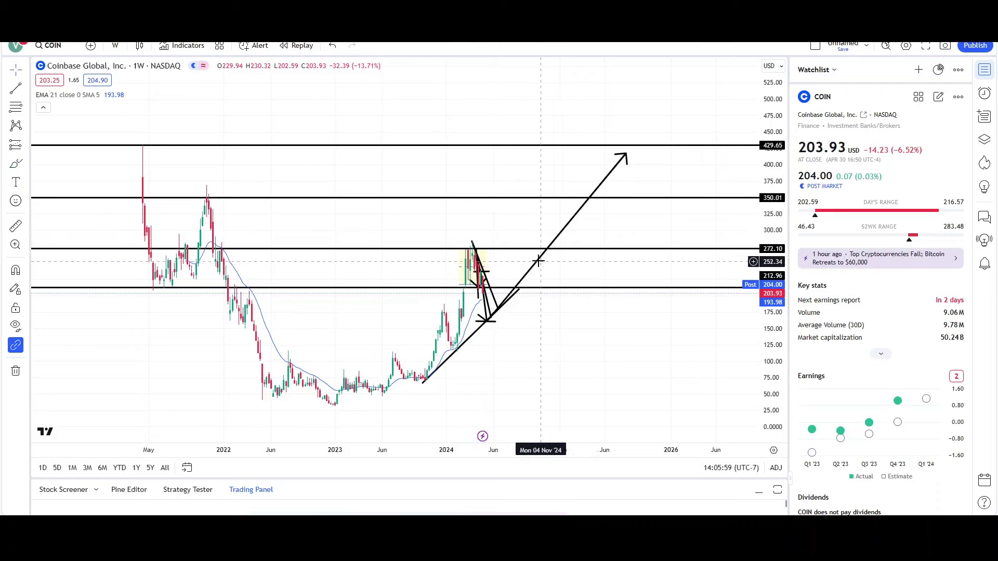
Step: Nudge the long rising projection arrow slightly forward in time and switch the chart to the 1-day interval
mouse_move(538, 260)
left_mouse_down()
mouse_move(549, 272)
mouse_move(541, 249)
mouse_move(426, 344)
mouse_move(362, 364)
mouse_move(541, 260)
left_mouse_up()
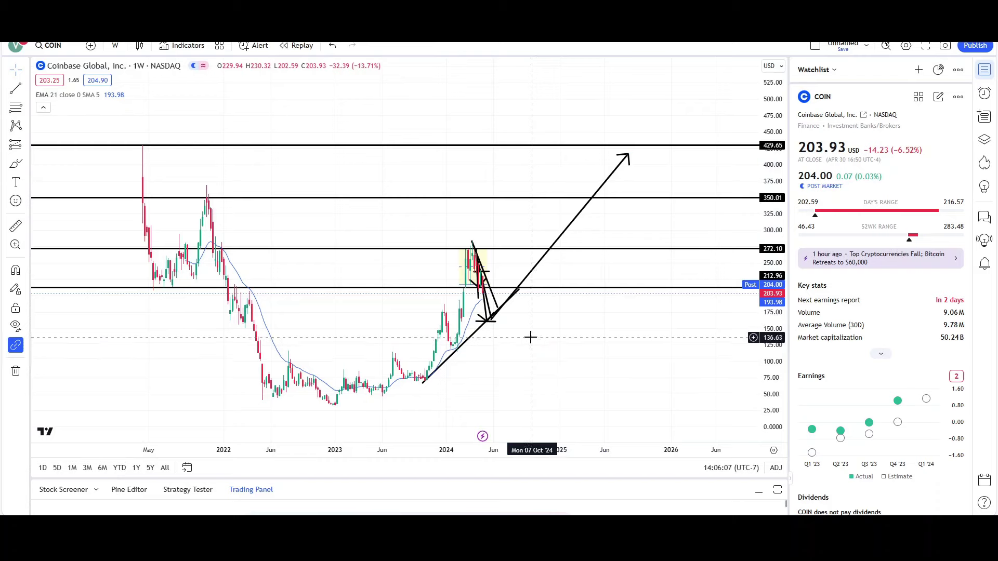
scroll(441, 352, "up", 3)
left_click_drag(441, 352, 551, 360)
left_click(115, 46)
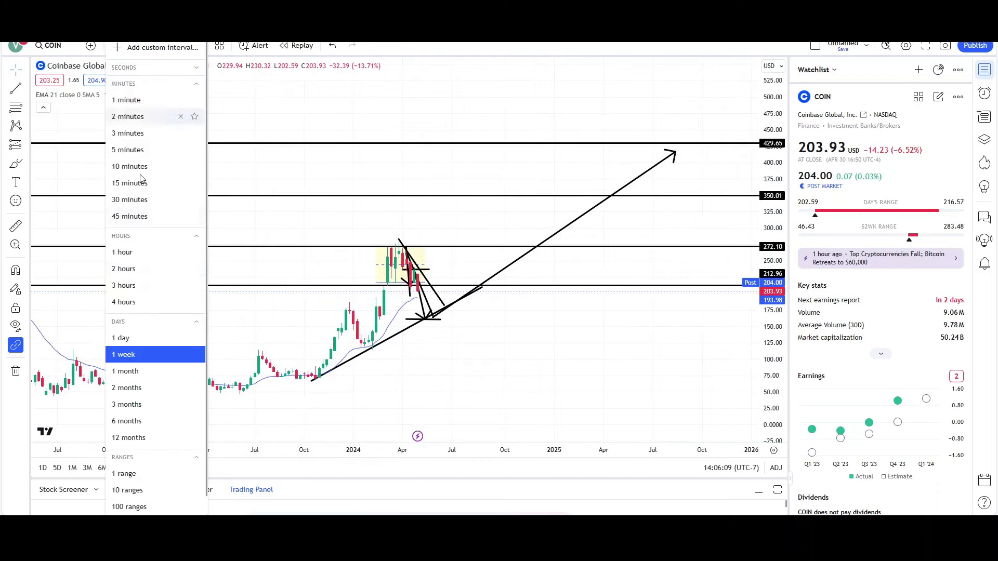
left_click(125, 337)
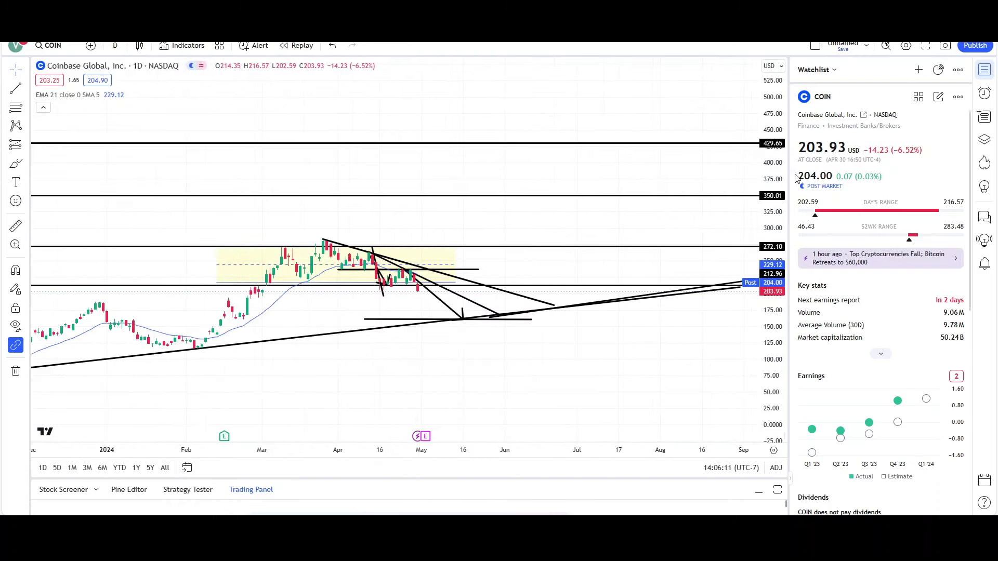
Step: Examine the daily chart's projected drop to about 160, the rising support line and the upward projection from the target area
double_click(774, 175)
scroll(699, 336, "down", 4)
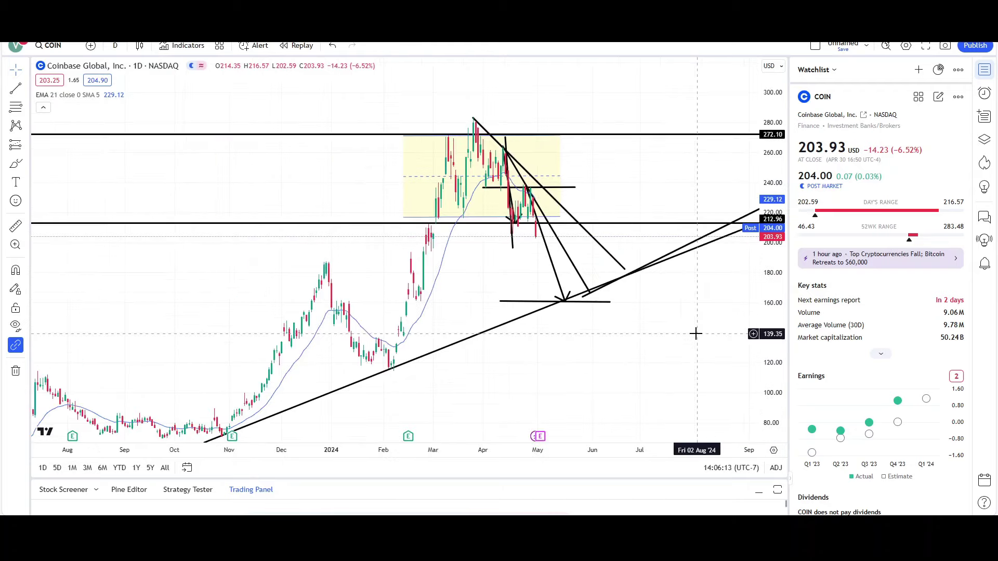
left_click_drag(707, 349, 624, 352)
scroll(609, 354, "up", 2)
left_click_drag(771, 218, 770, 271)
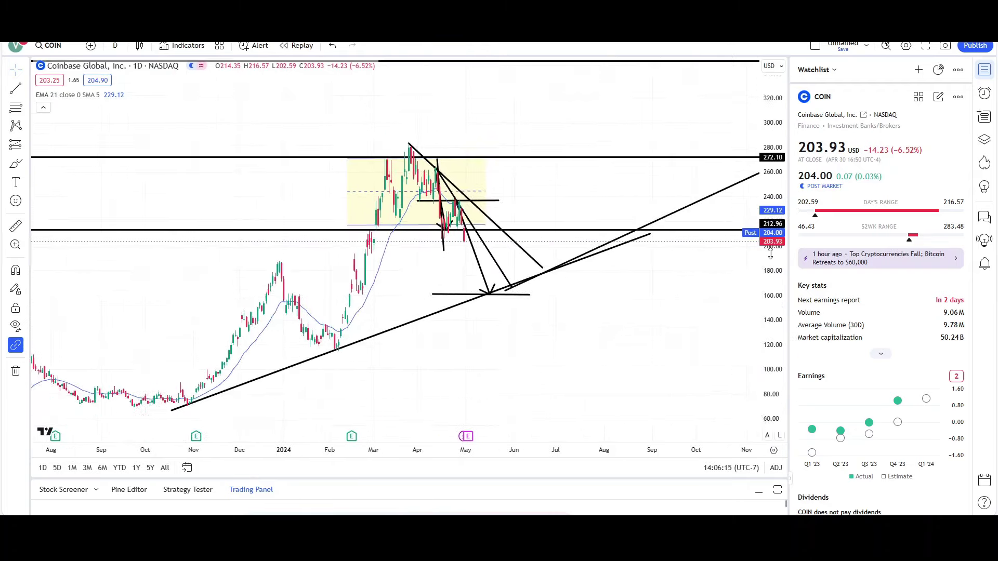
left_click_drag(670, 319, 636, 320)
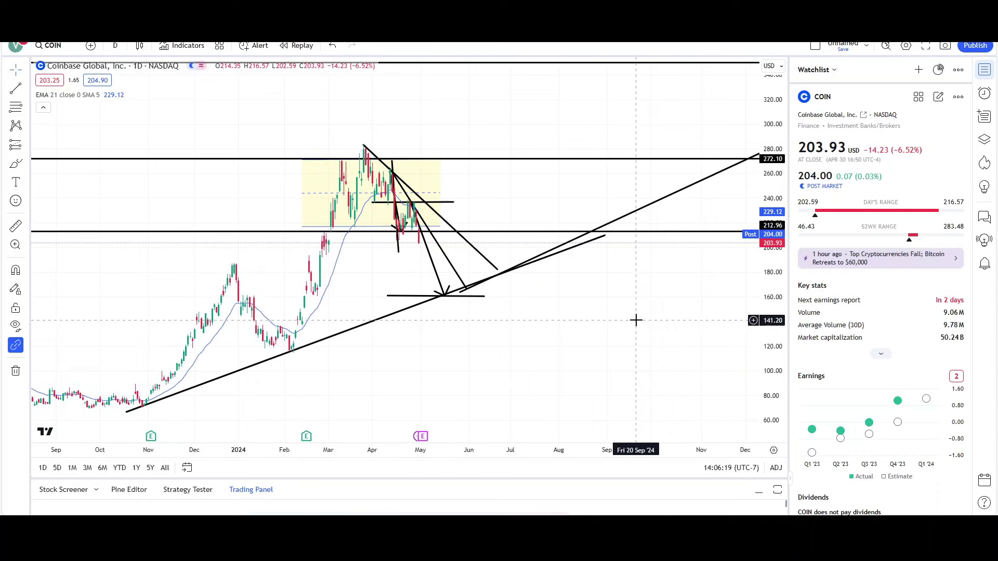
scroll(712, 266, "down", 2)
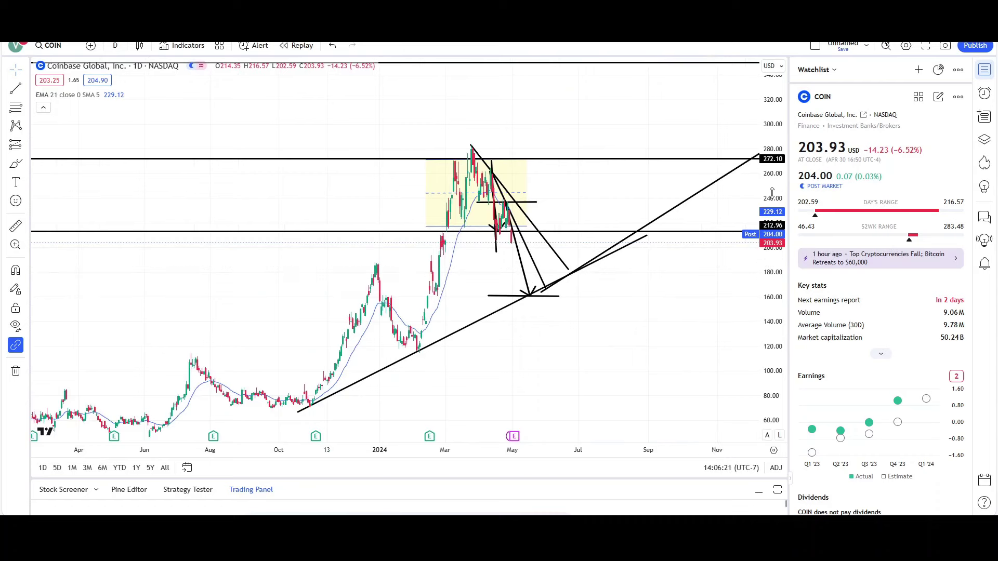
left_click_drag(707, 296, 611, 312)
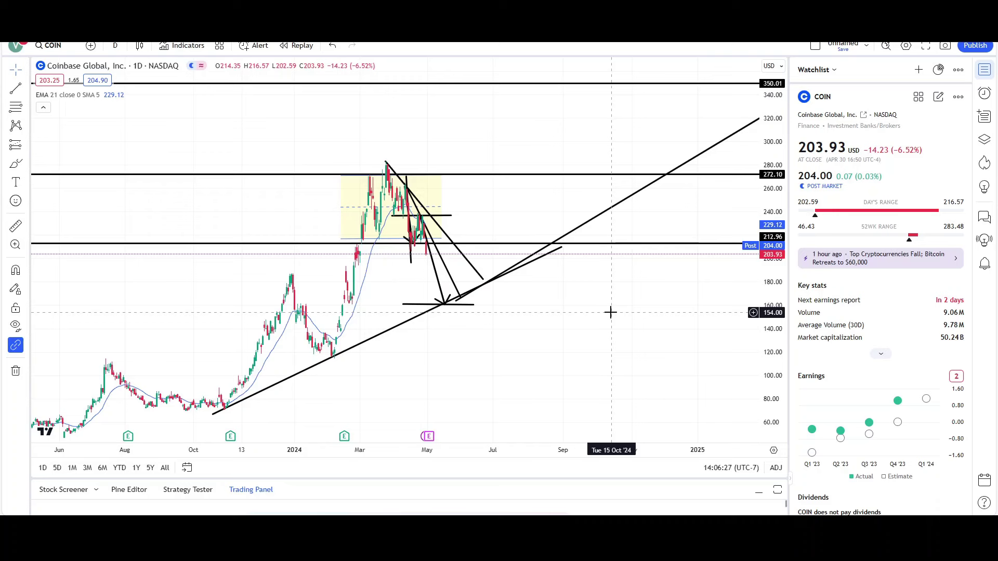
left_click_drag(610, 312, 554, 307)
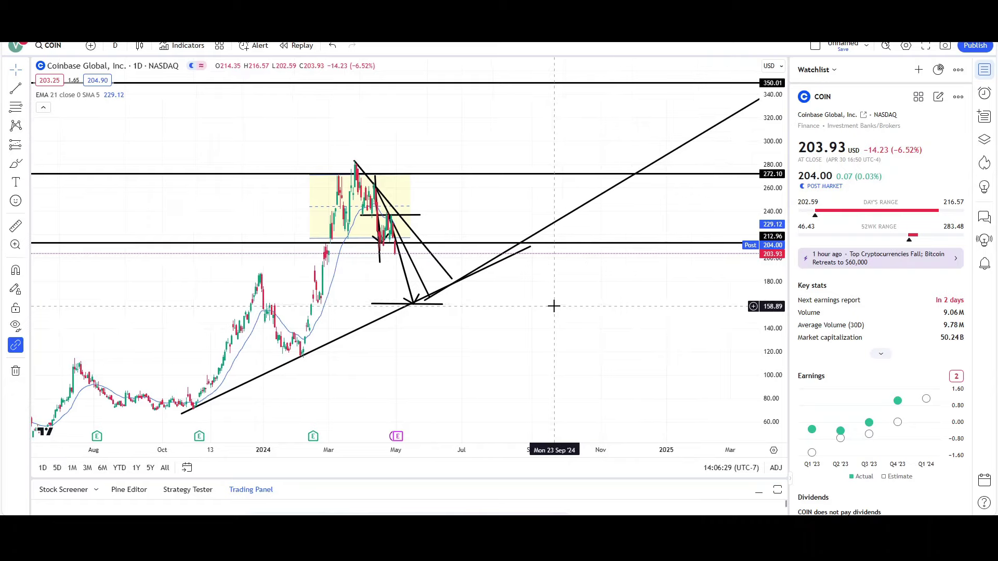